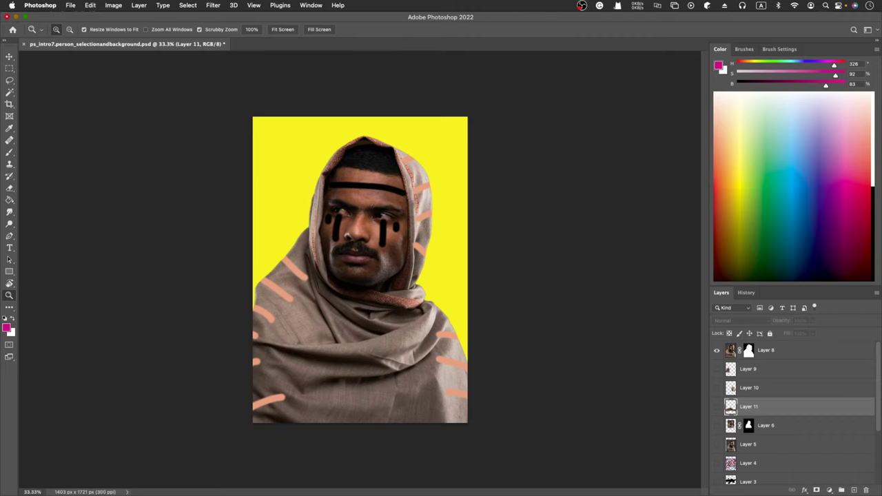
Create a new blank 1629 × 2204 px document
click(234, 124)
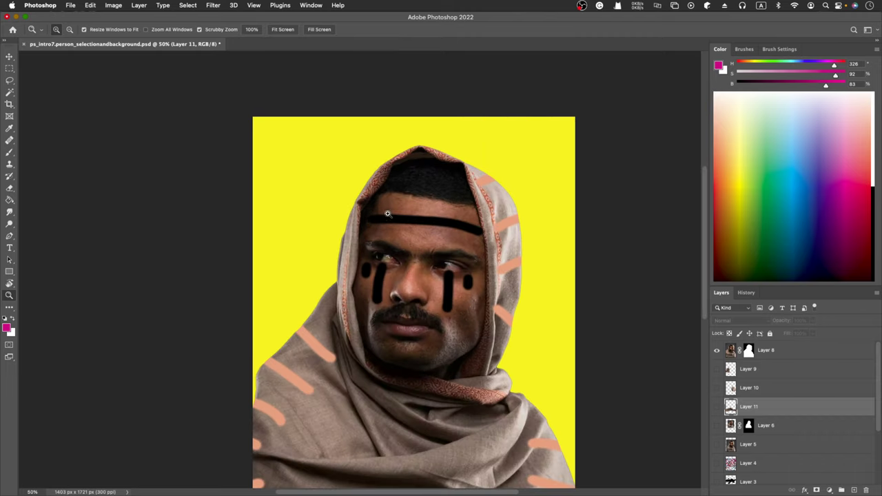
scroll(388, 206, down, 2)
scroll(389, 206, down, 2)
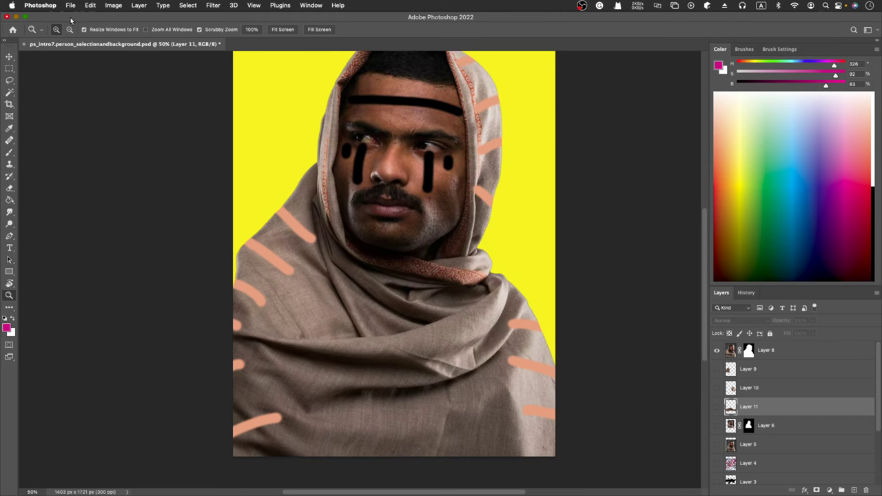
click(72, 6)
click(76, 18)
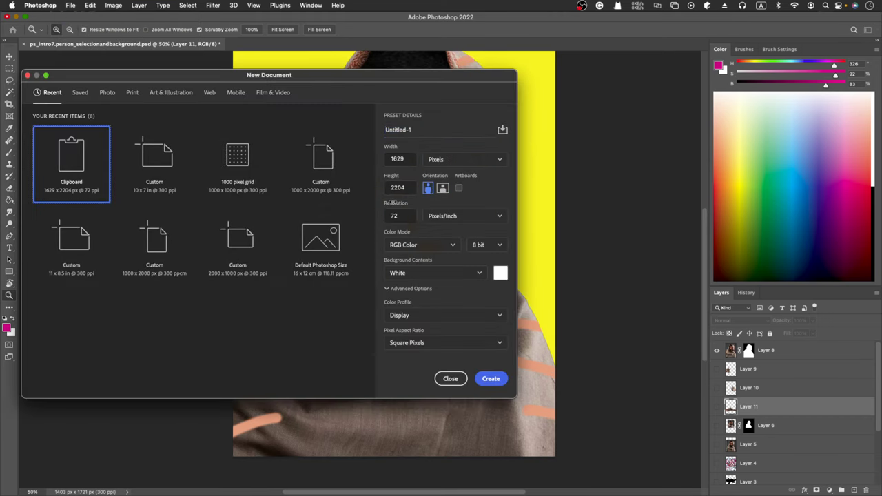
click(491, 382)
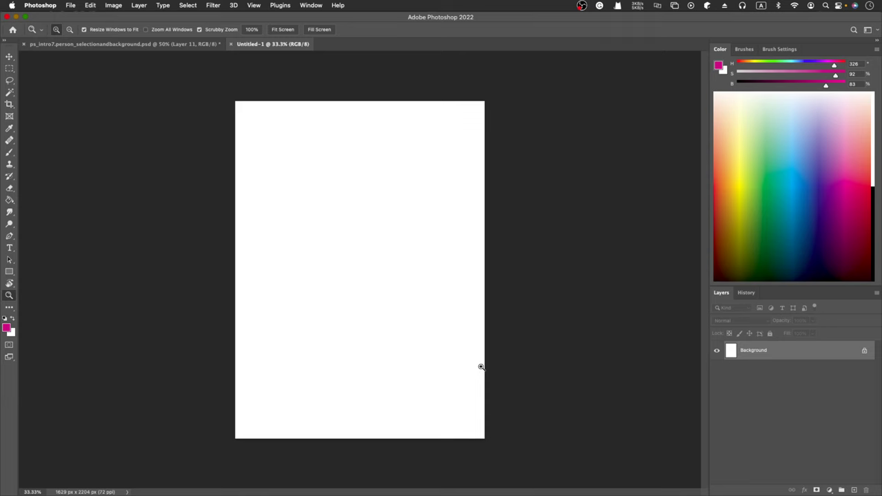
Paste the peacock photo into Untitled-1 as Layer 1 and compare it with the portrait
key(super+v)
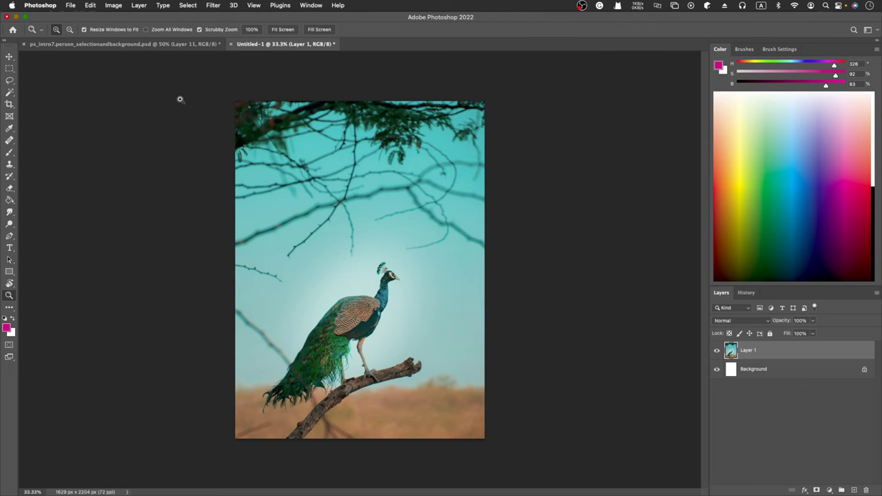
click(148, 44)
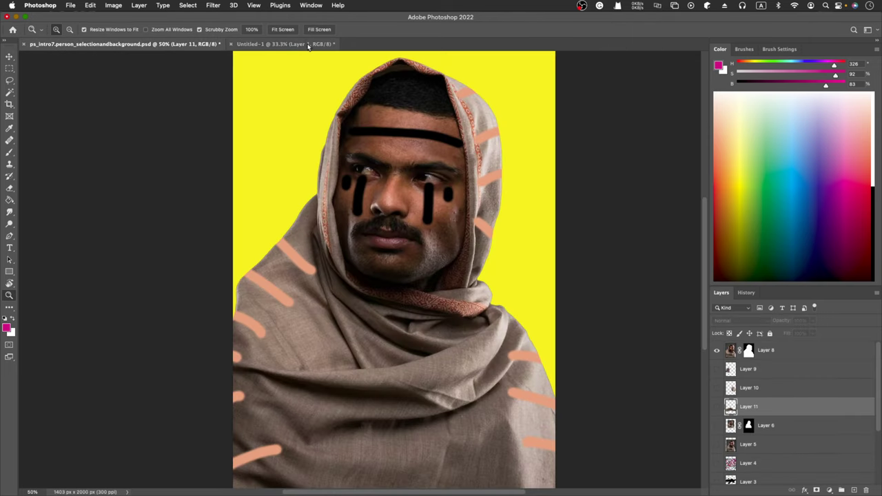
click(283, 44)
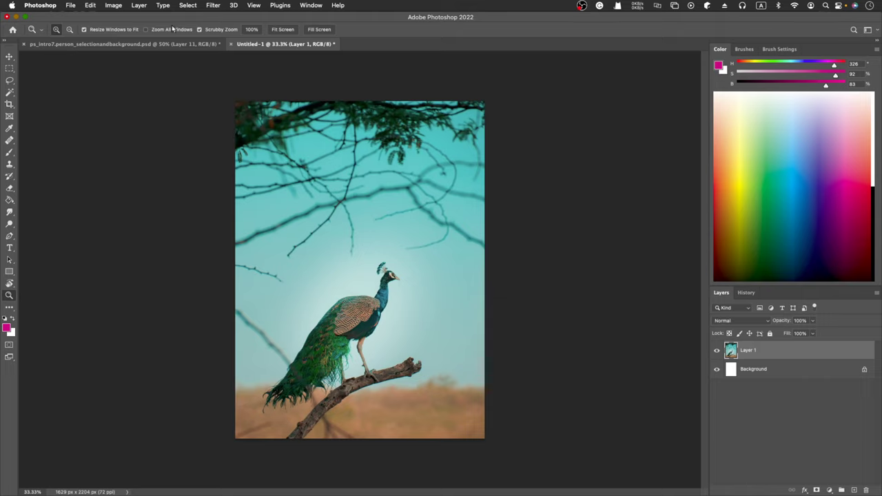
Select the peacock and branch with Select > Subject
click(111, 6)
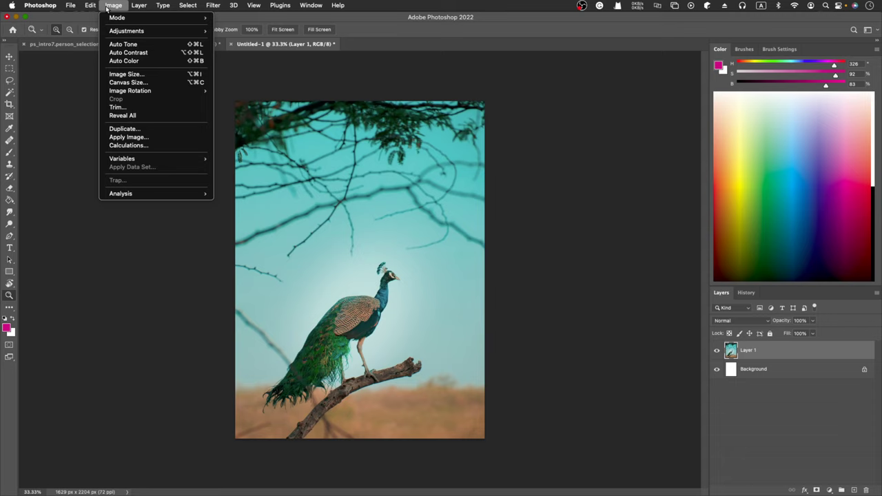
mouse_move(202, 9)
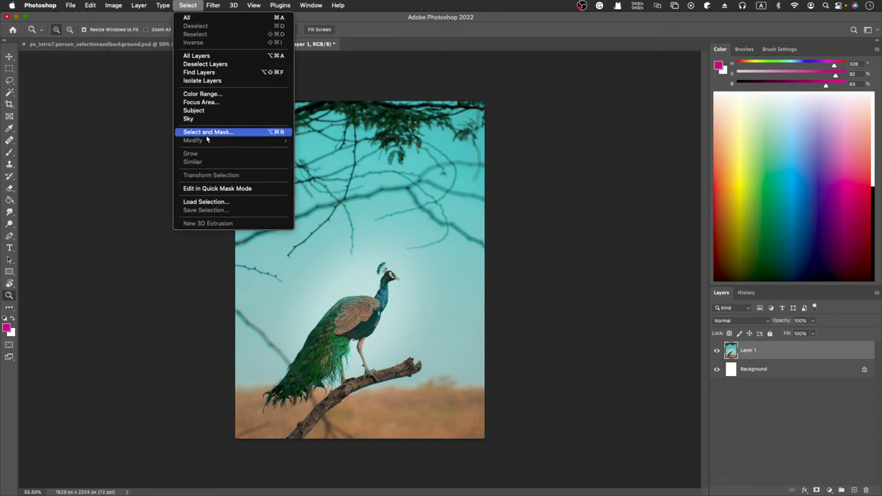
click(202, 110)
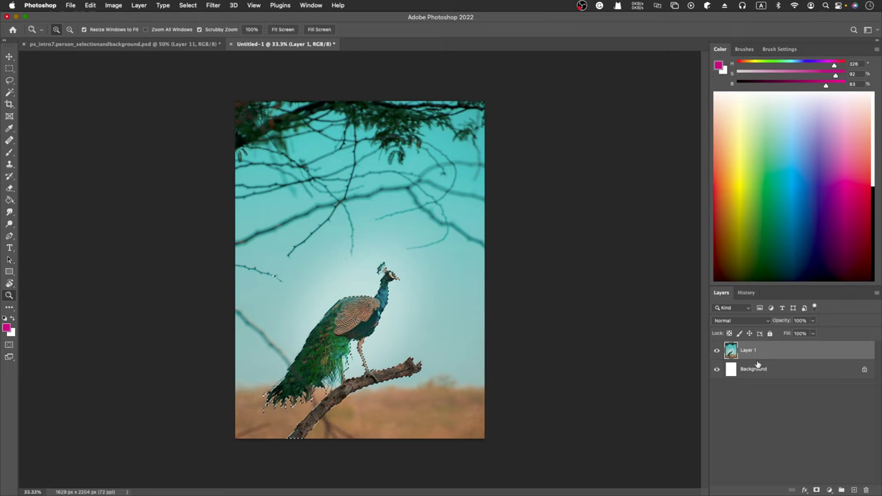
Try copying the peacock to a new layer and masking Layer 1, undoing both to keep the selection
key(super+c)
key(super+v)
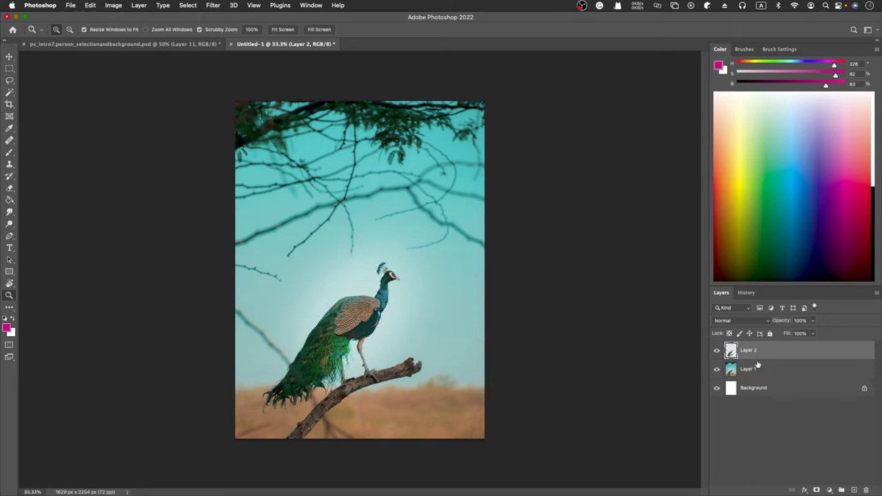
click(716, 370)
key(cmd+z)
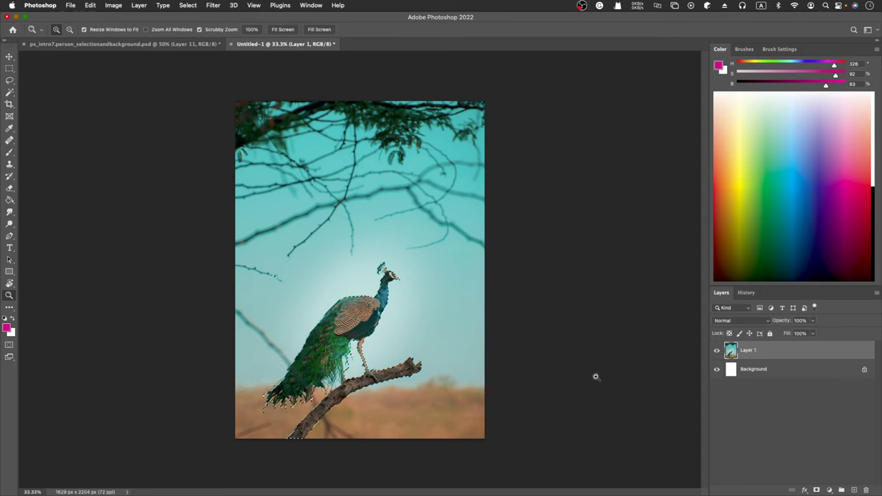
click(817, 490)
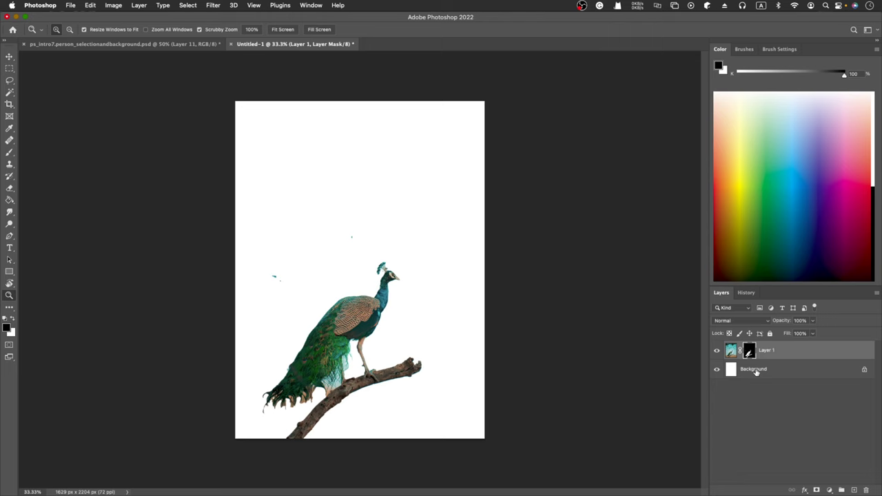
key(super+z)
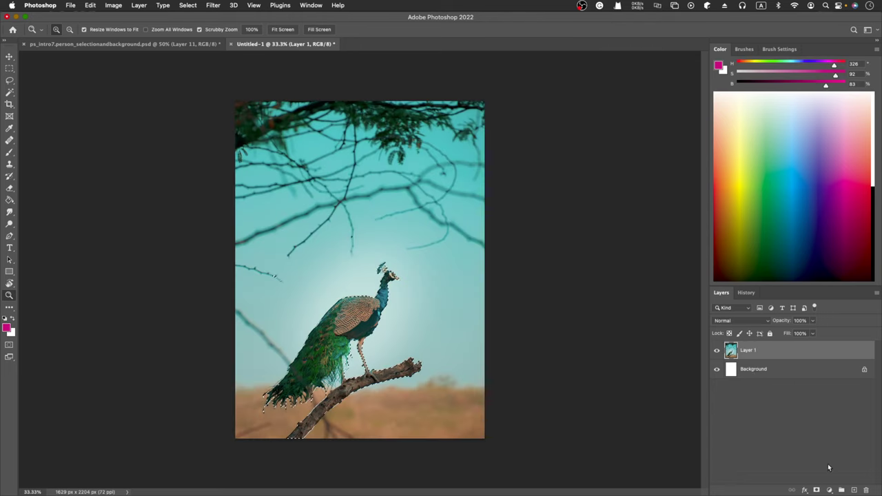
click(756, 408)
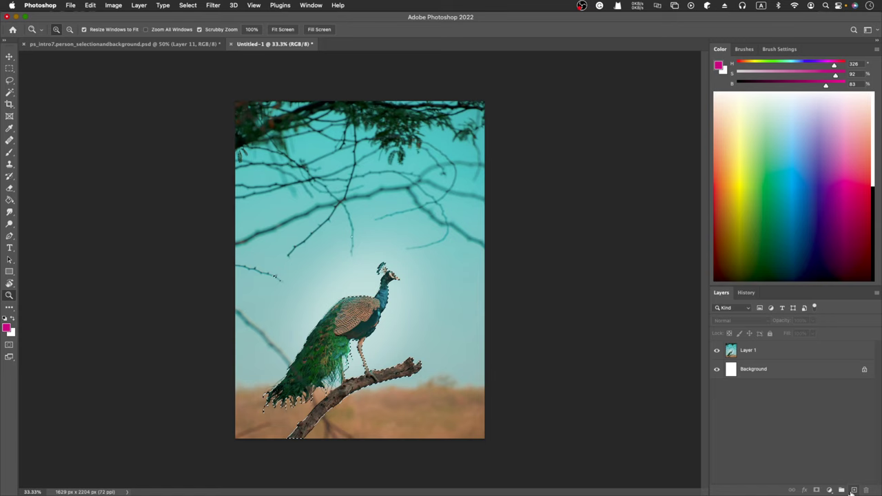
Duplicate Layer 1 in full as Layer 2
click(733, 352)
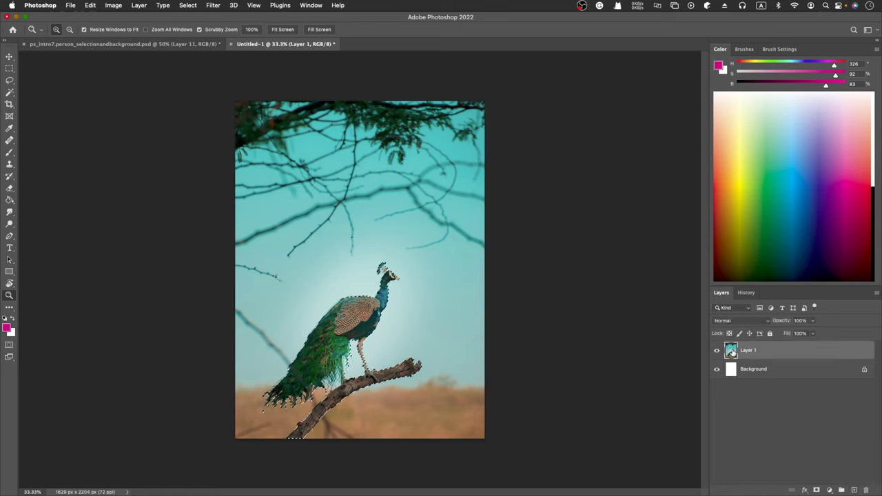
key(super+j)
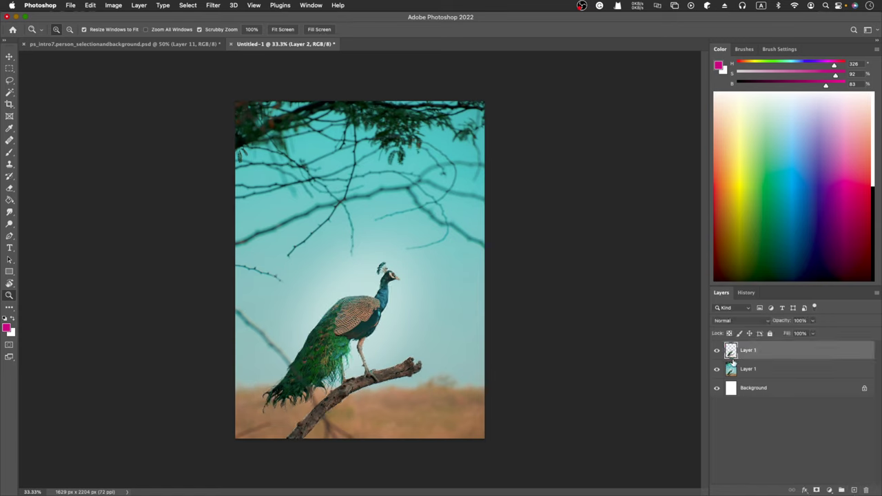
key(super+z)
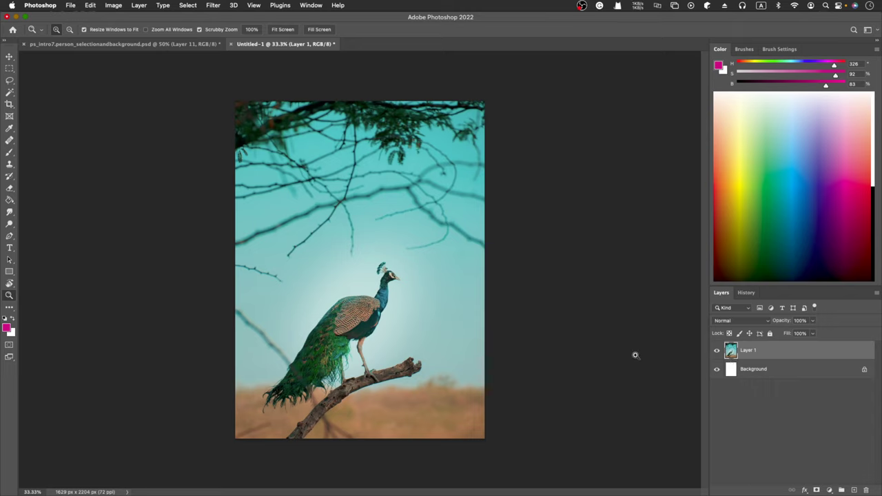
key(super+j)
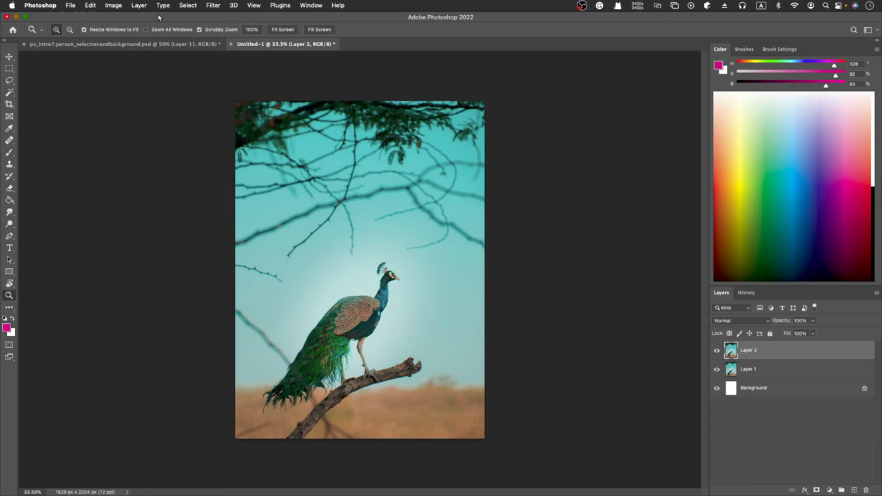
Mask Layer 2 to the selected peacock and hide Layer 1 to see the cut-out
click(186, 6)
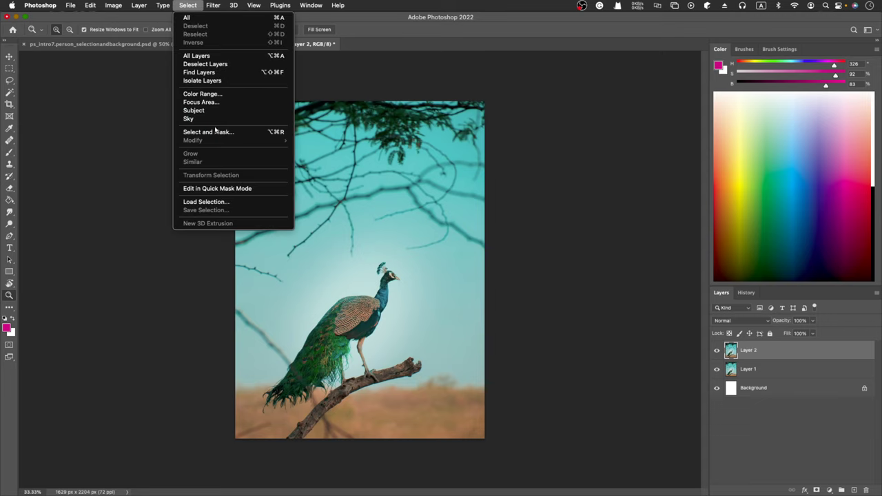
click(211, 111)
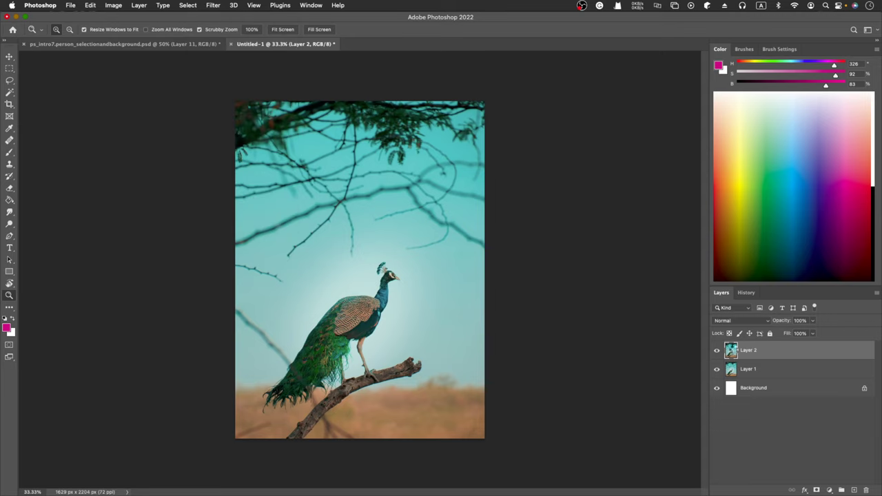
click(817, 490)
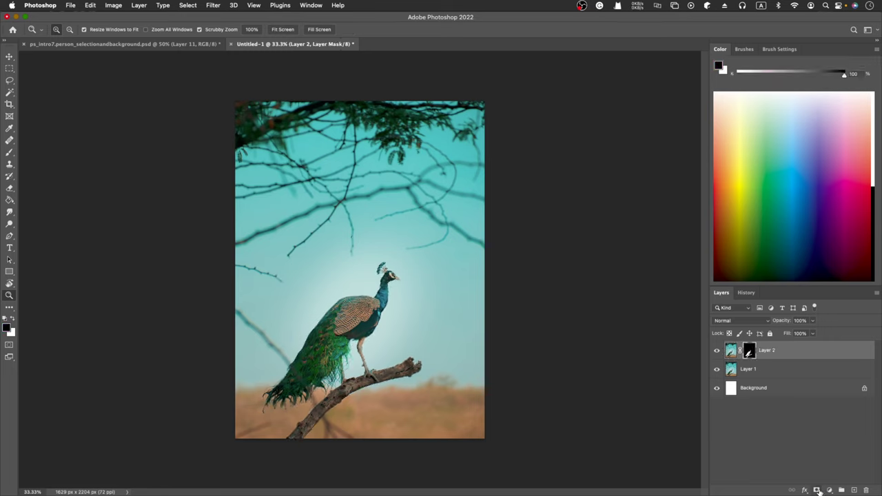
click(717, 370)
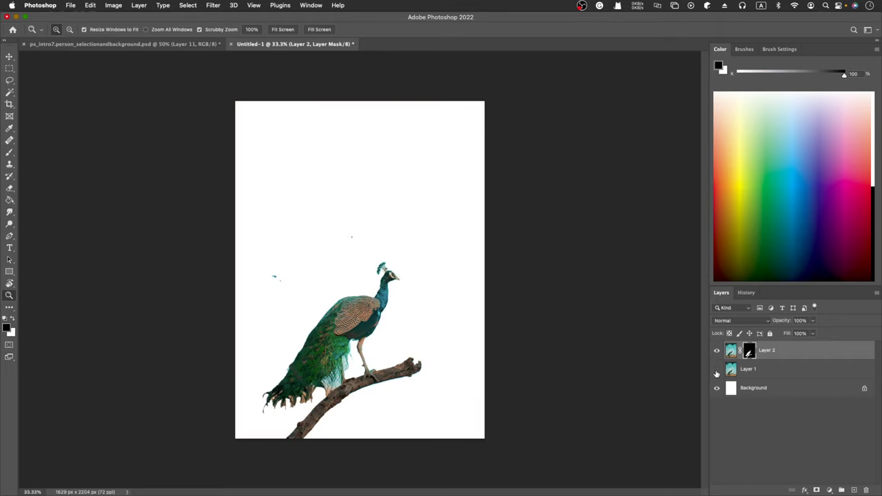
click(717, 370)
click(717, 370)
At 100% zoom, paint the pale backdrop and stray specks out of Layer 2's mask
key(b)
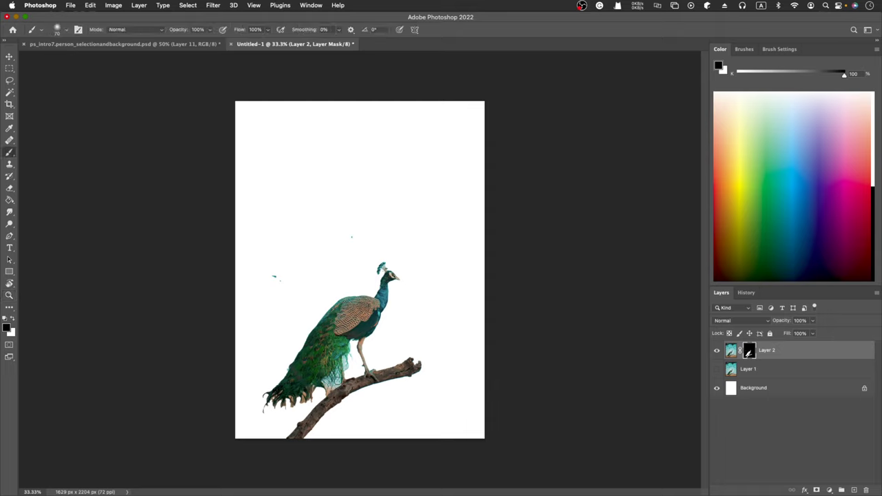
key(z)
drag(337, 383, 345, 402)
scroll(345, 402, down, 1)
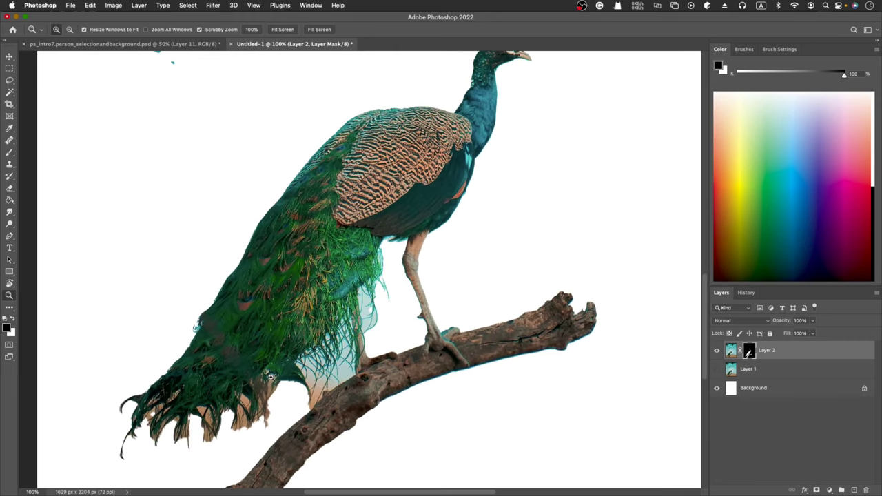
key(b)
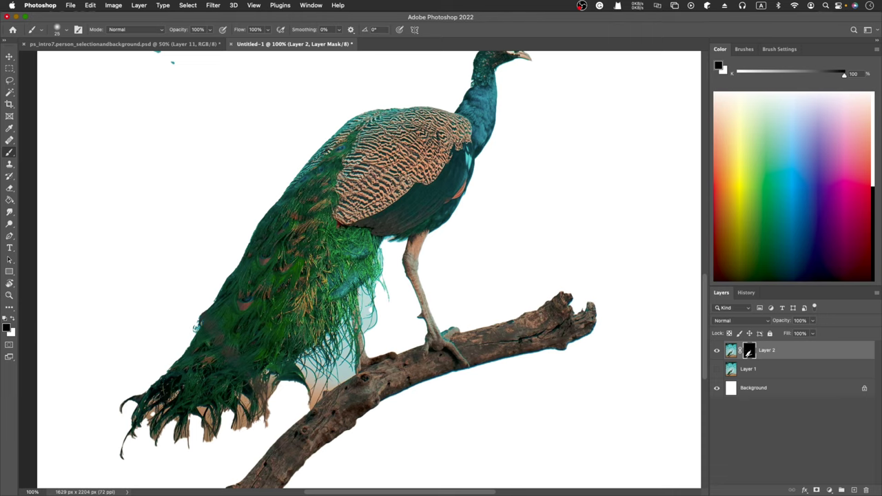
mouse_move(365, 299)
mouse_down()
mouse_move(344, 332)
mouse_move(347, 364)
mouse_move(332, 385)
mouse_move(308, 401)
mouse_move(323, 375)
mouse_move(308, 363)
mouse_move(309, 375)
mouse_move(342, 336)
mouse_move(340, 355)
mouse_move(274, 403)
mouse_move(275, 389)
mouse_move(269, 398)
mouse_move(263, 385)
mouse_move(260, 433)
mouse_move(244, 425)
mouse_move(244, 406)
mouse_move(220, 451)
mouse_move(204, 442)
mouse_move(204, 415)
mouse_move(192, 441)
mouse_up()
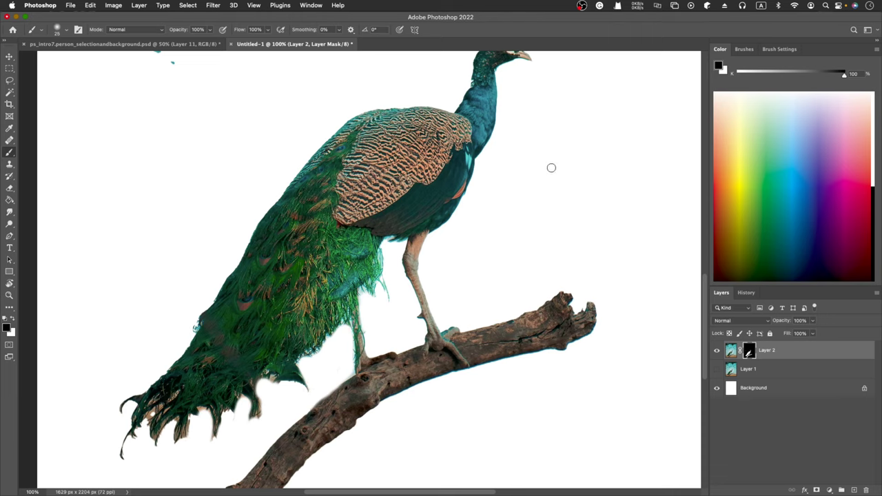
scroll(535, 194, up, 3)
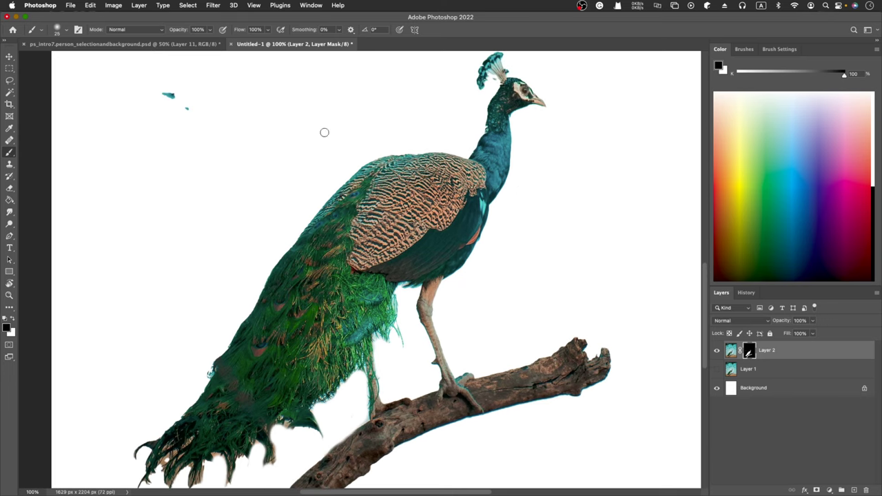
click(169, 95)
click(186, 108)
Zoom back out to about 50% to view the whole cleaned cut-out
key(z)
alt+click(301, 170)
alt+click(302, 170)
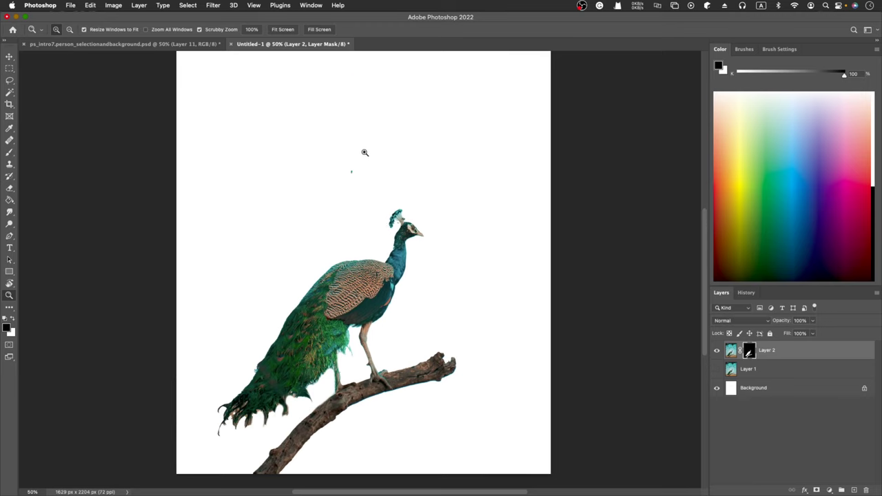
drag(363, 150, 357, 165)
key(b)
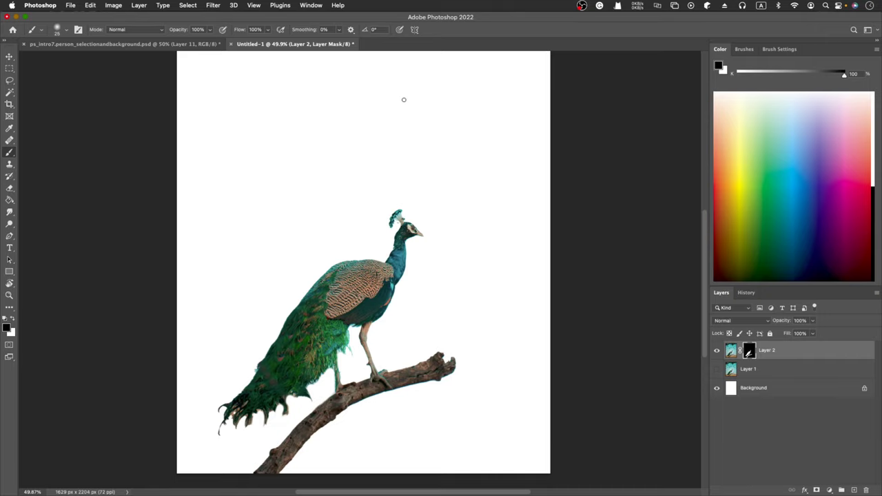
scroll(569, 219, left, 2)
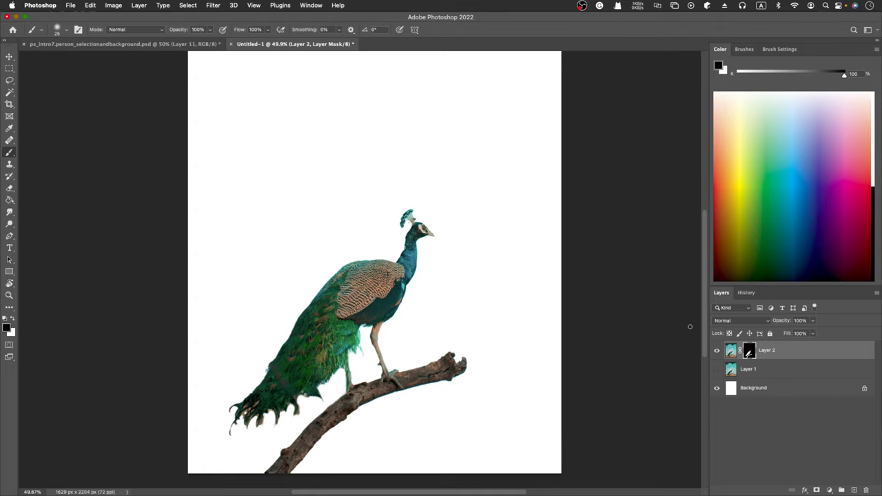
Turn the teal background in Layer 1 back on and target Layer 2's image
click(717, 370)
click(717, 370)
click(717, 370)
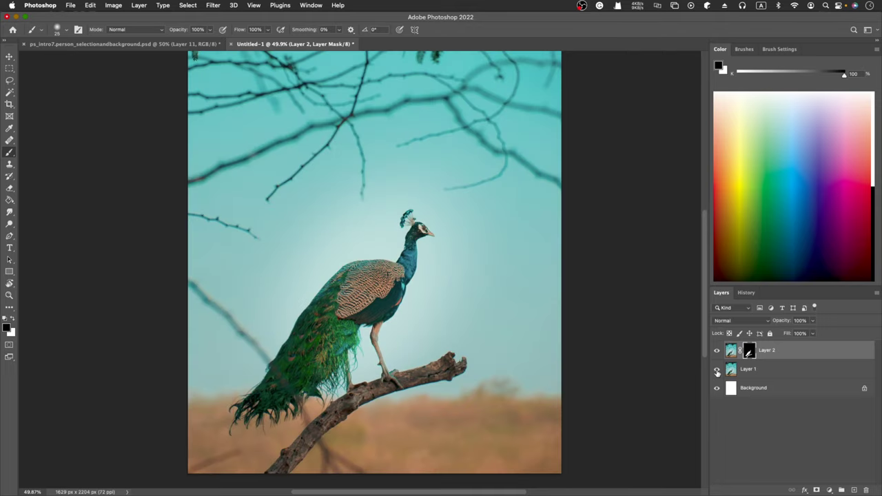
click(717, 370)
click(717, 372)
click(717, 371)
click(717, 372)
click(732, 351)
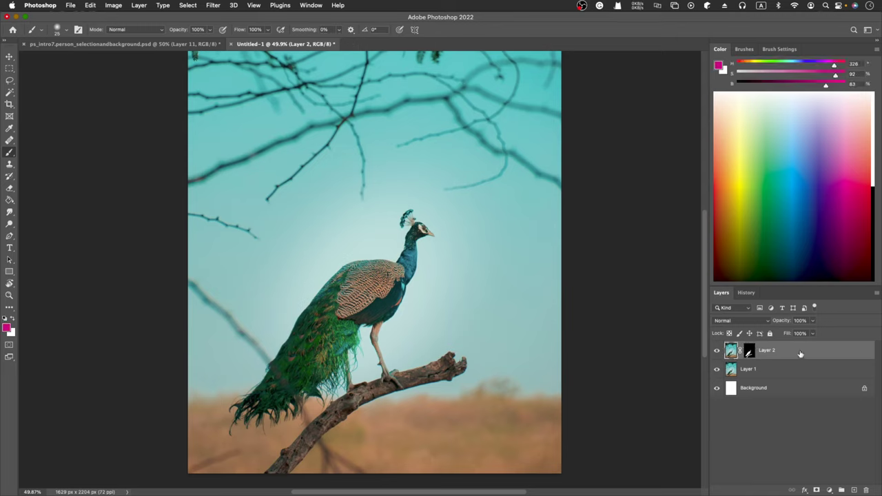
Duplicate Layer 2 as Layer 2 copy and add a Hue/Saturation layer with saturation +67
drag(803, 356, 855, 489)
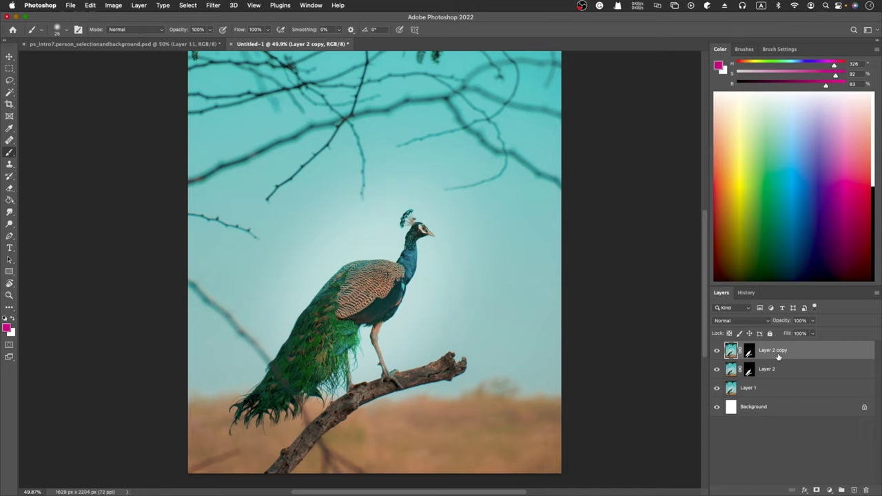
click(830, 491)
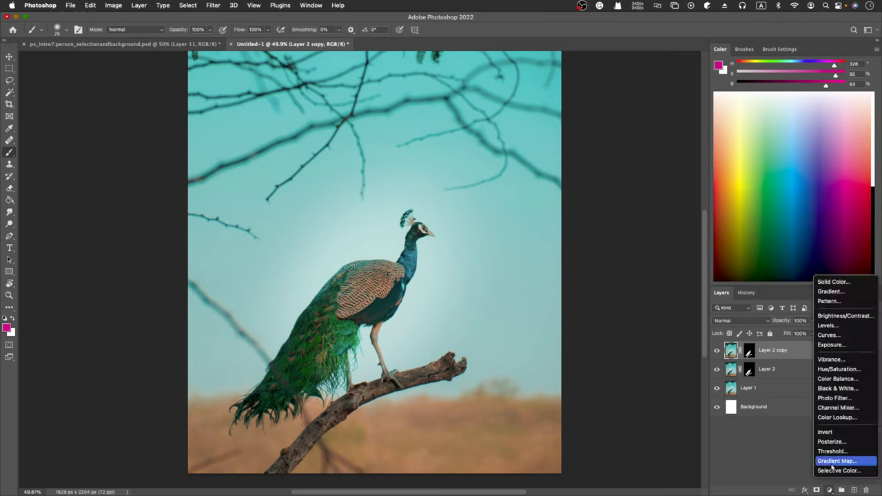
click(841, 370)
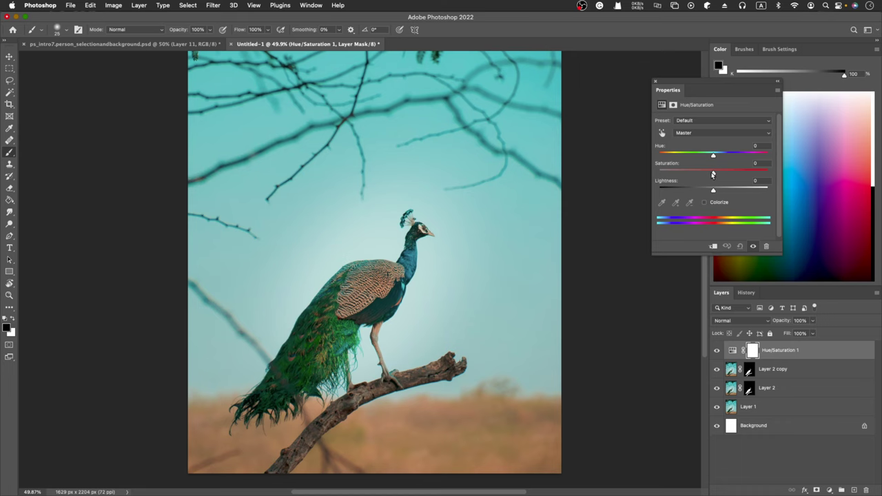
mouse_move(713, 174)
mouse_down()
mouse_move(751, 175)
mouse_move(713, 174)
mouse_up()
click(656, 82)
Start removing the Hue/Saturation 1 layer's mask with the trash button
right_click(781, 352)
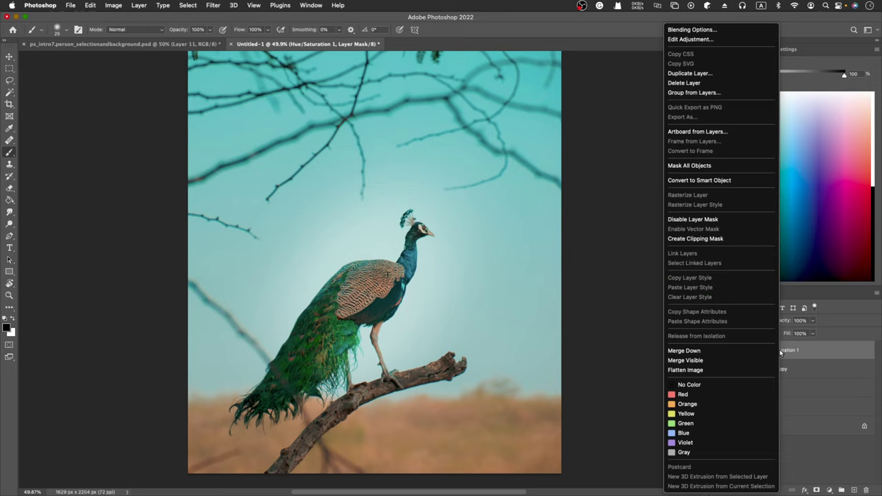
click(791, 354)
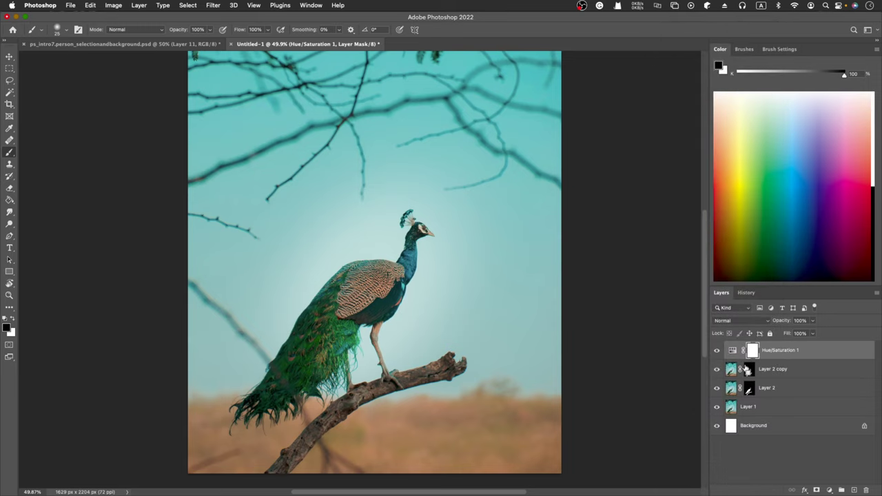
shift+click(792, 369)
click(788, 358)
right_click(790, 353)
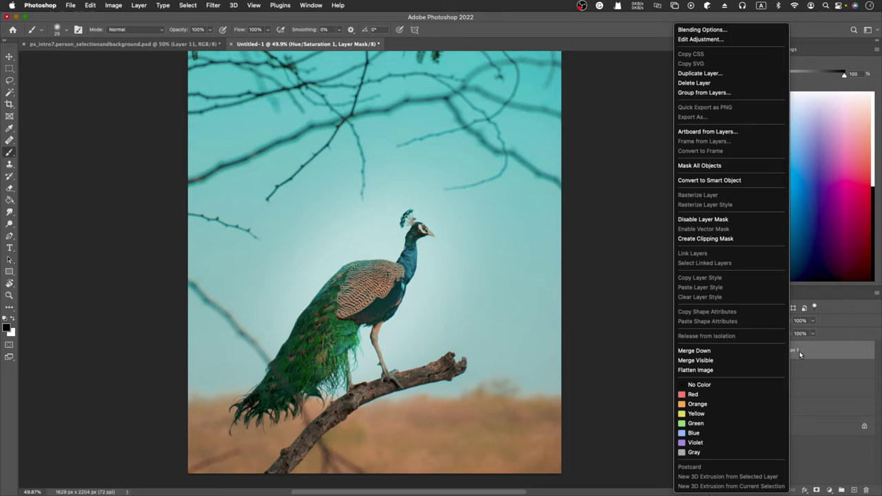
click(800, 352)
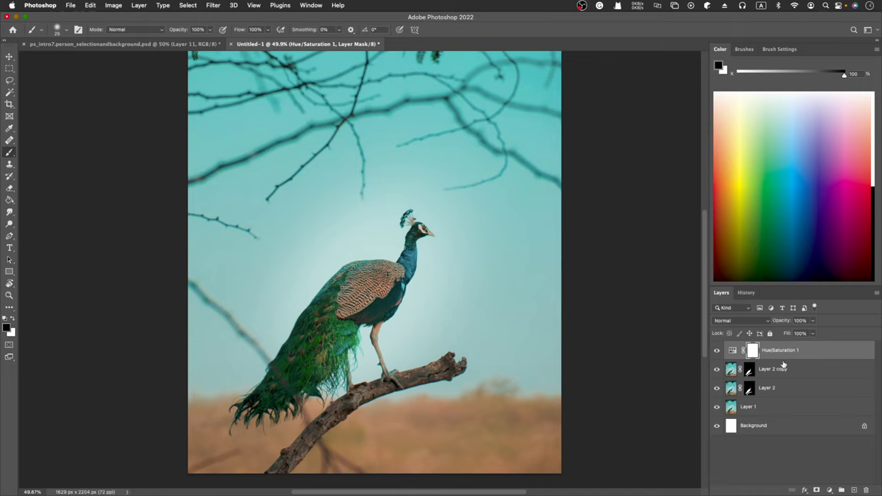
click(866, 490)
Delete the mask and Hue/Saturation 1, then hide Layer 2 and Layer 1, leaving Layer 2 copy visible
click(456, 174)
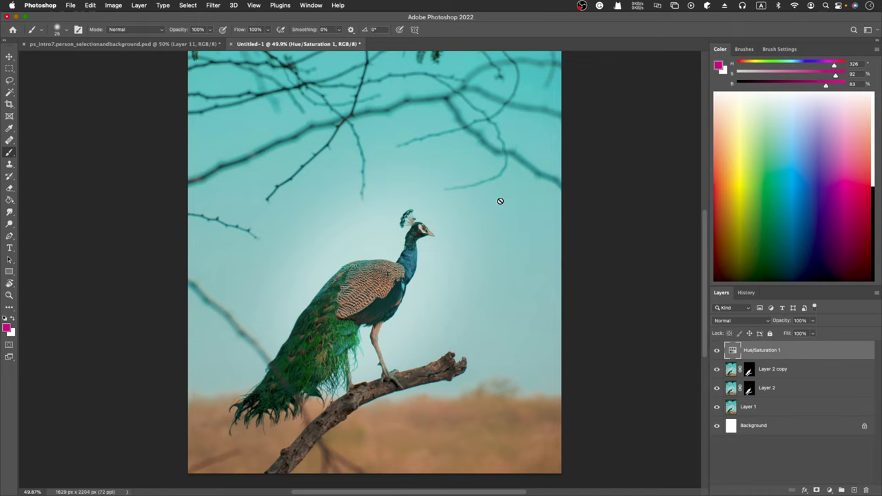
click(866, 489)
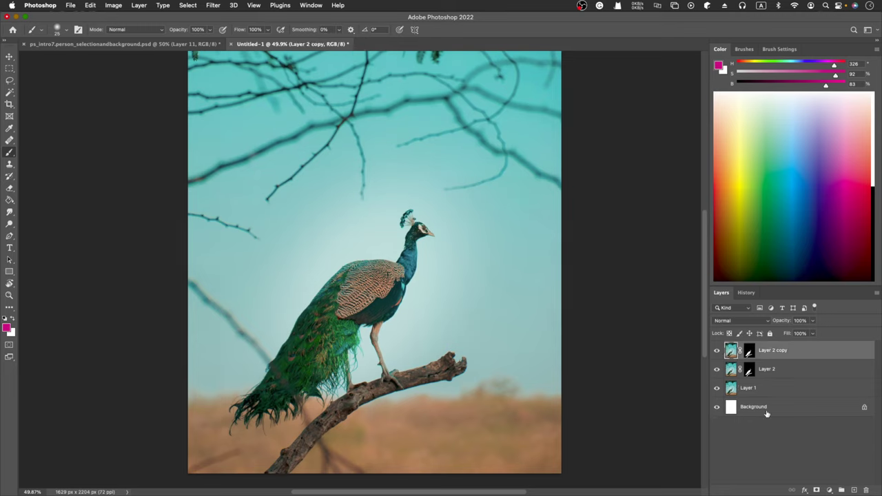
click(716, 371)
click(716, 351)
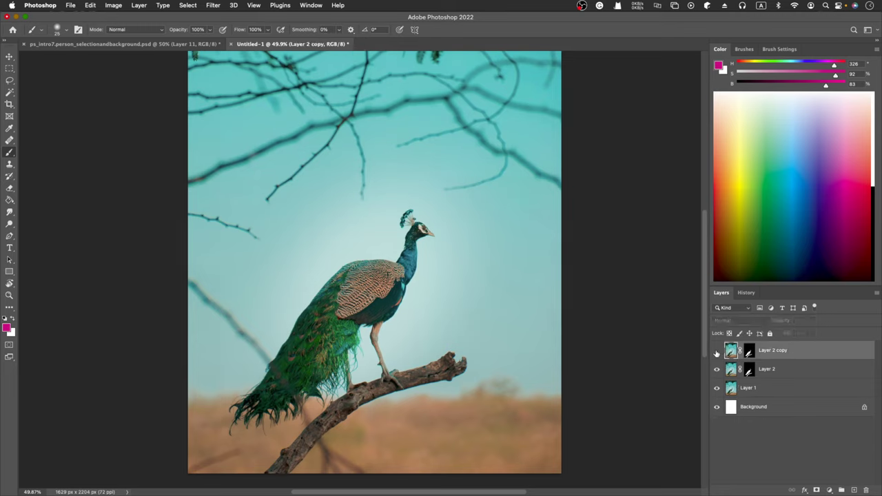
click(717, 388)
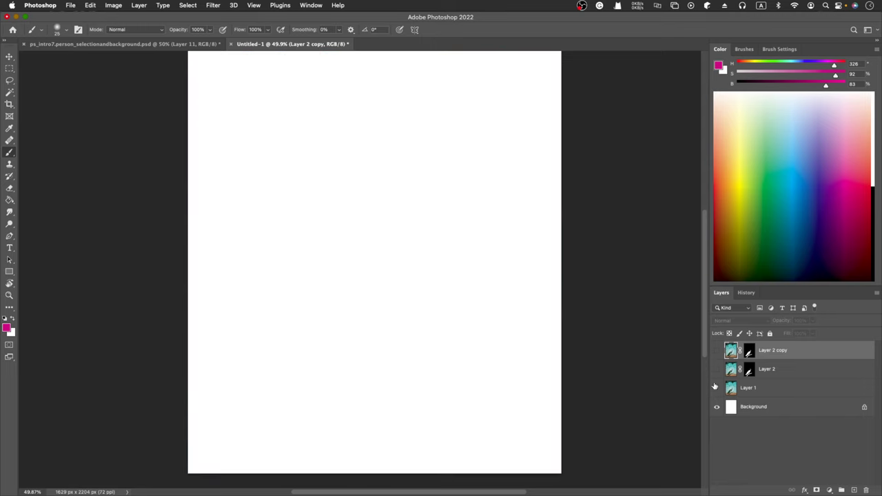
click(716, 351)
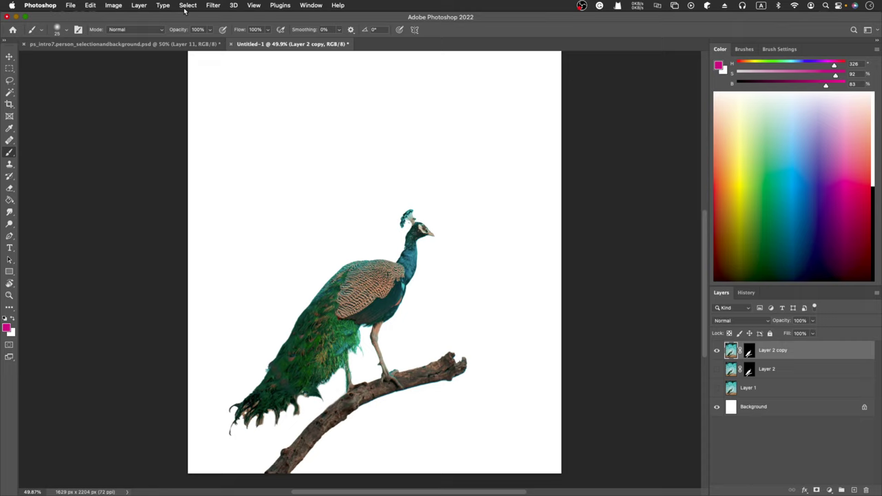
click(114, 6)
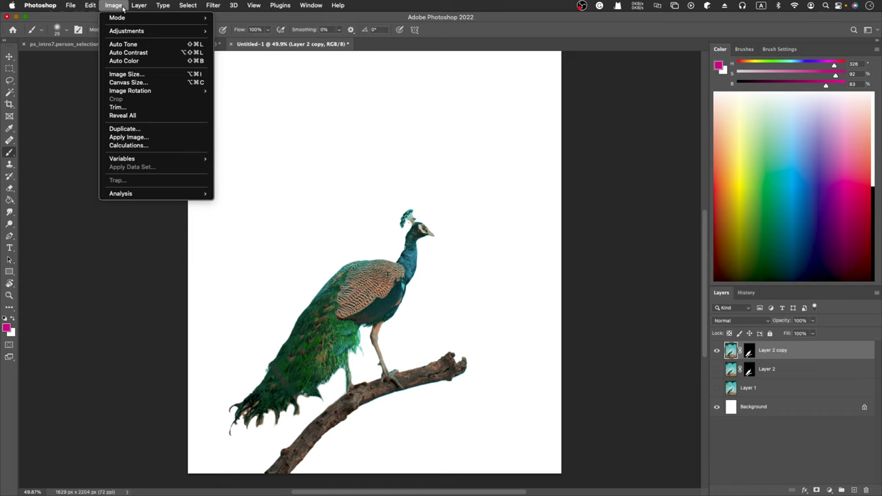
Browse the Image, Select and View menus, then bring up the adjustment layer list
mouse_move(87, 7)
mouse_move(157, 9)
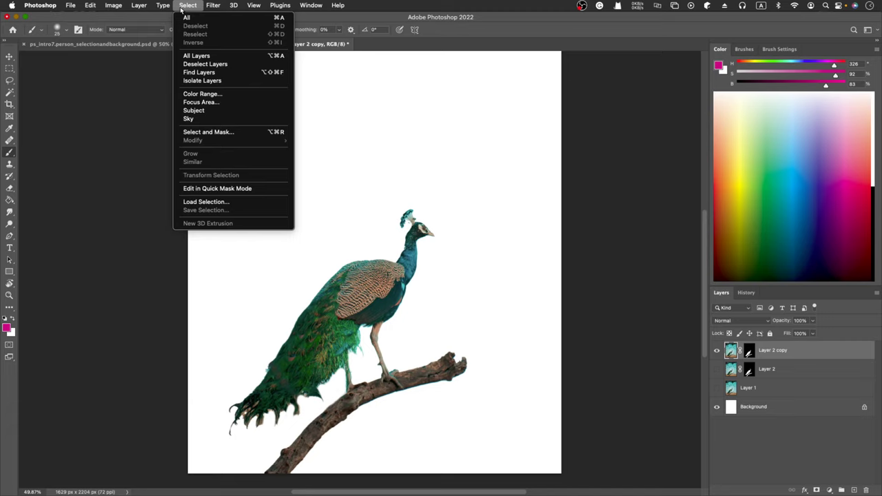
mouse_move(254, 7)
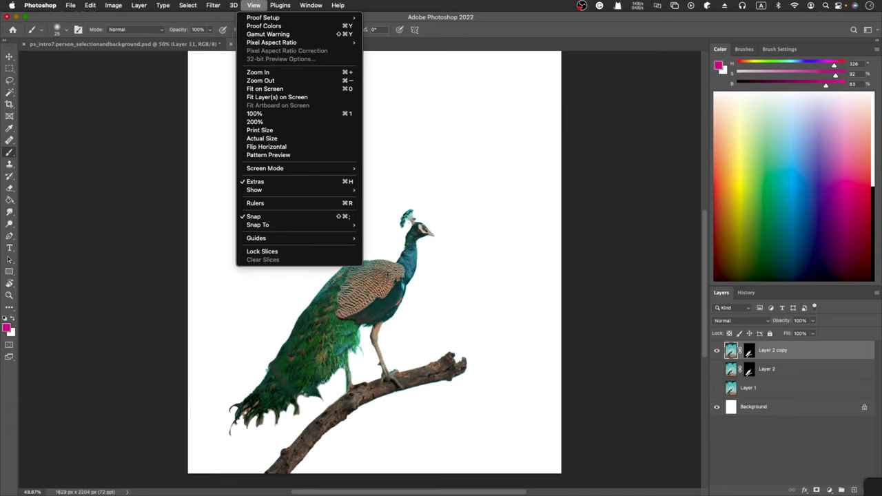
click(813, 412)
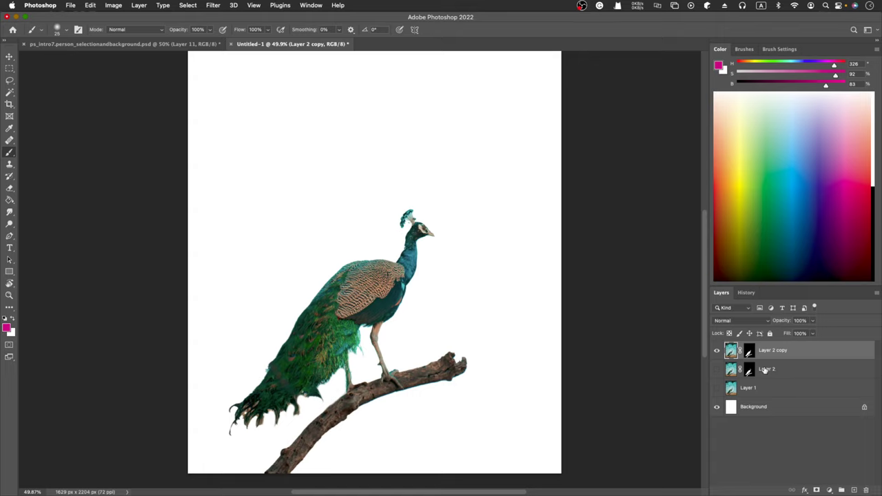
click(830, 490)
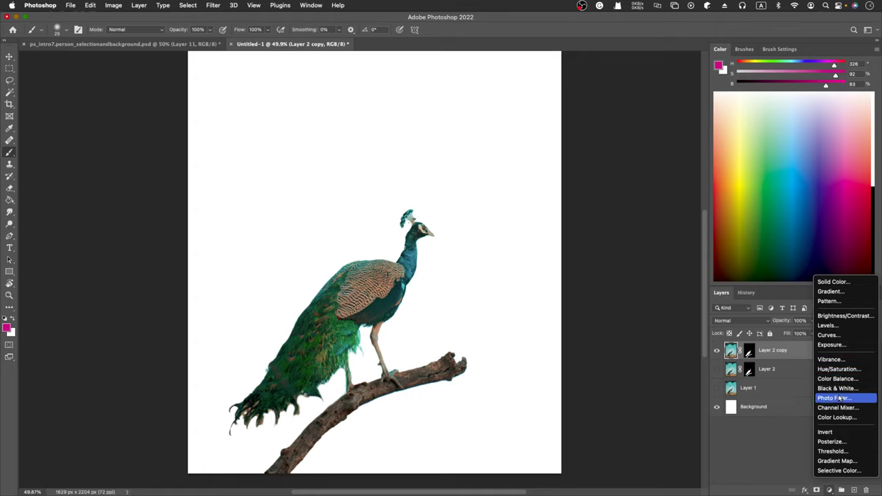
click(212, 19)
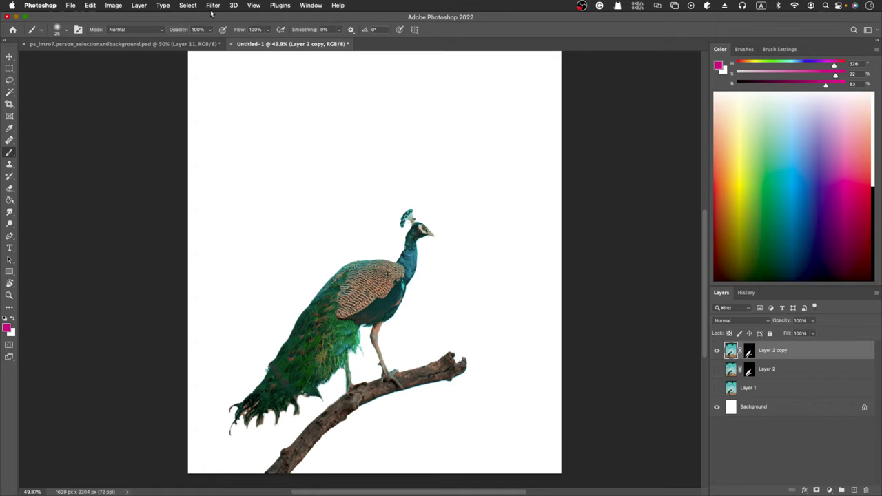
click(114, 6)
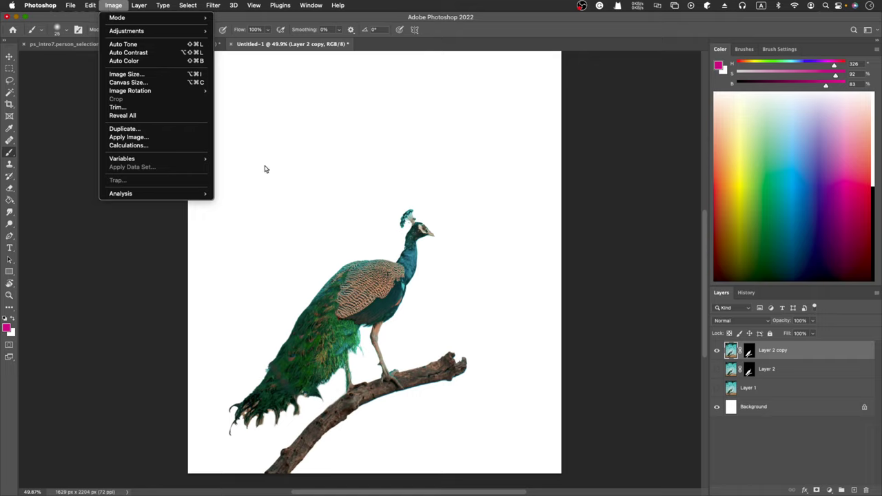
click(770, 354)
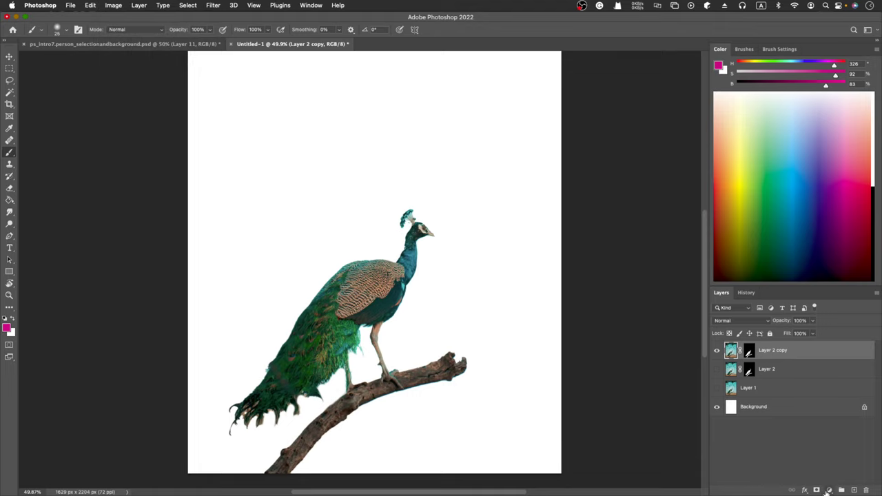
click(829, 490)
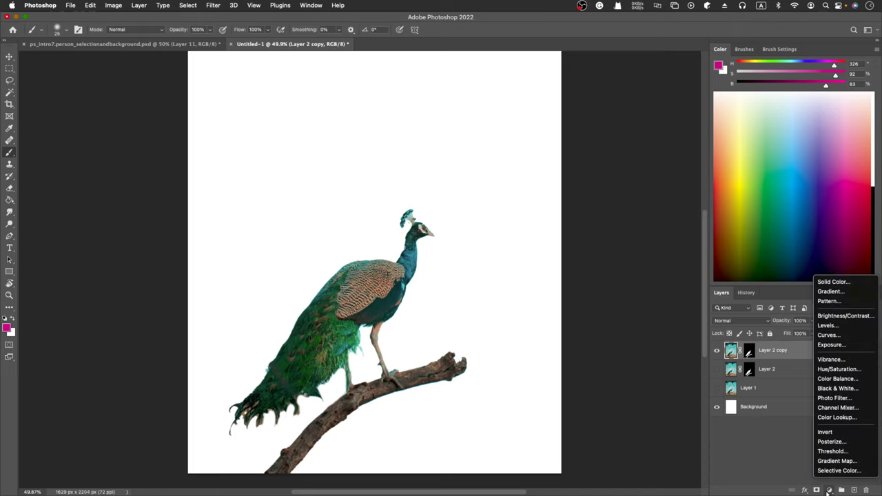
Add a Hue/Saturation layer shifting hues toward blue and show the teal background photo
click(853, 372)
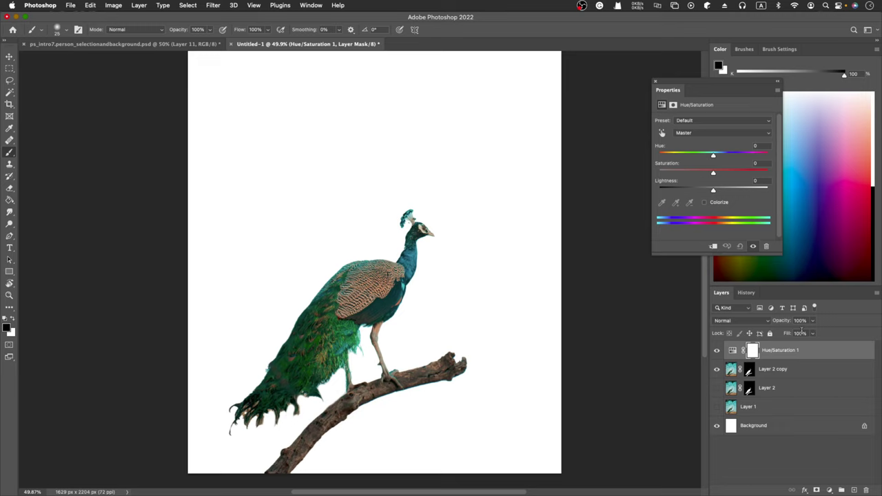
drag(714, 158, 734, 158)
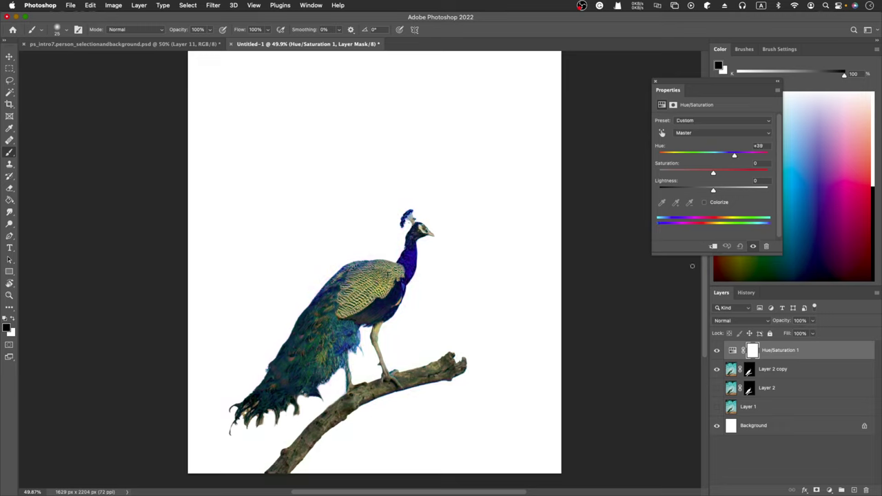
click(717, 406)
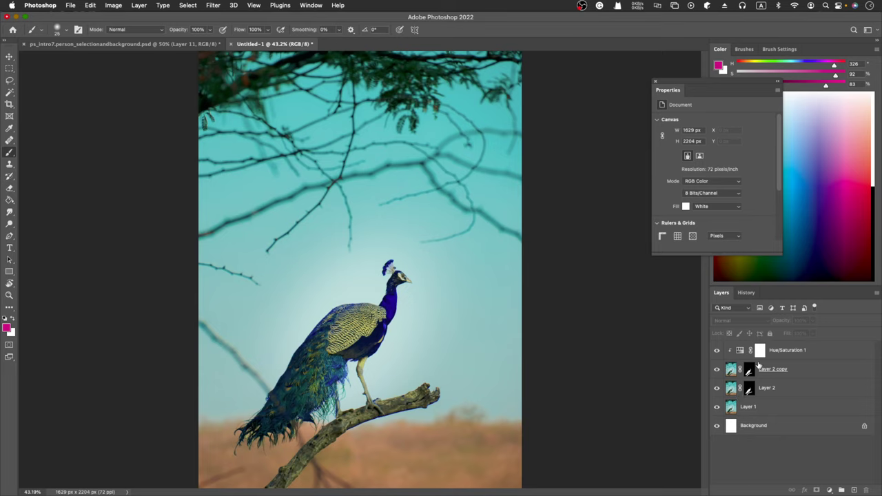
Discard the trial Hue/Saturation 1 layer by dragging it to the trash
key(super+comma)
key(super+comma)
click(811, 353)
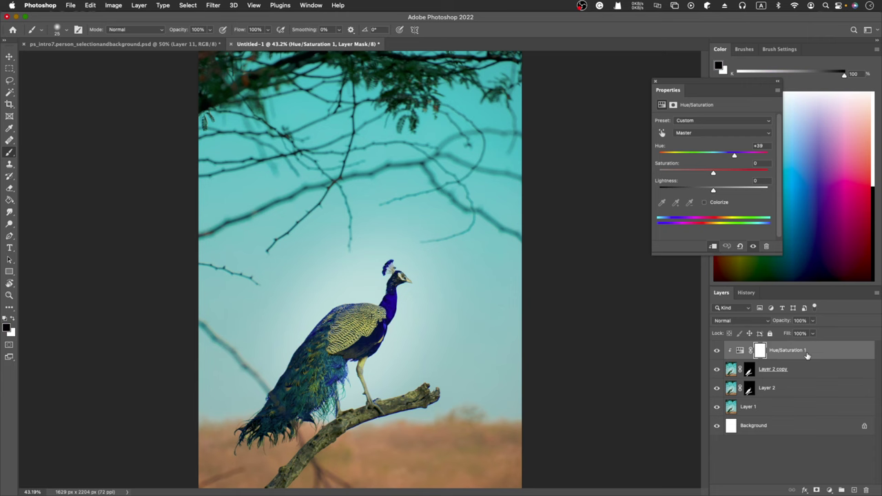
right_click(808, 355)
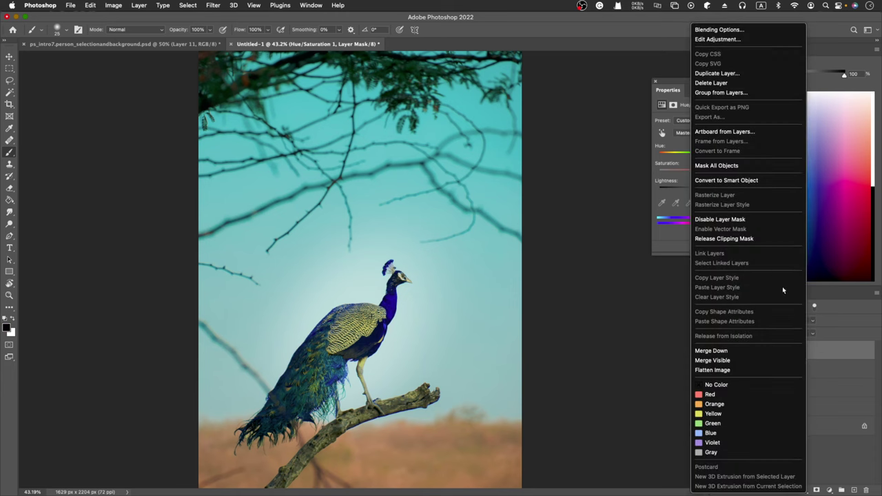
click(816, 338)
click(747, 292)
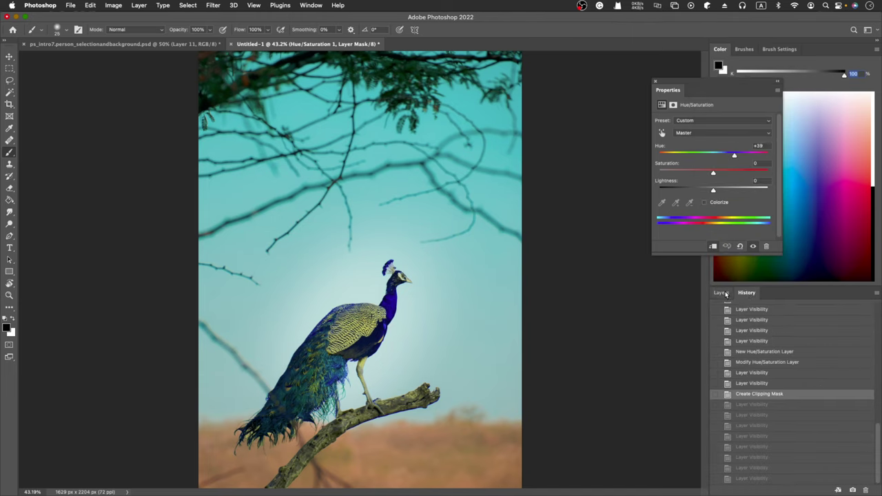
click(720, 293)
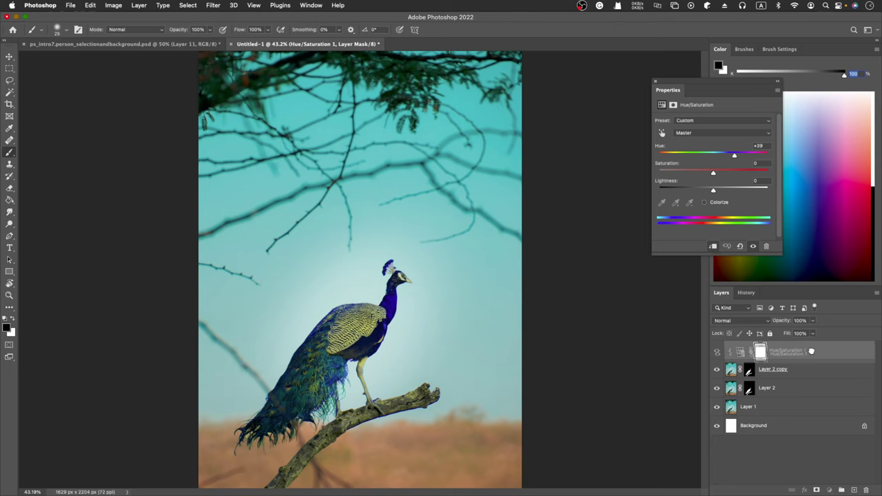
drag(811, 352, 867, 490)
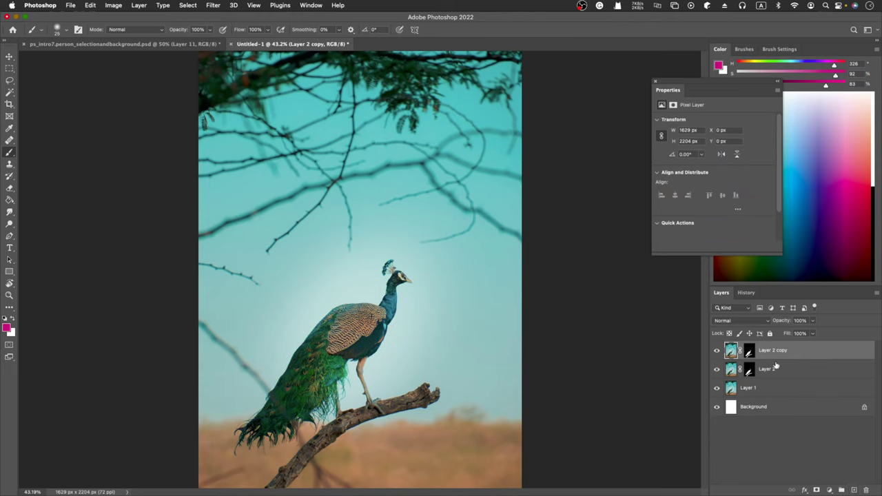
Add a new Hue/Saturation adjustment layer above Layer 2 copy
click(656, 82)
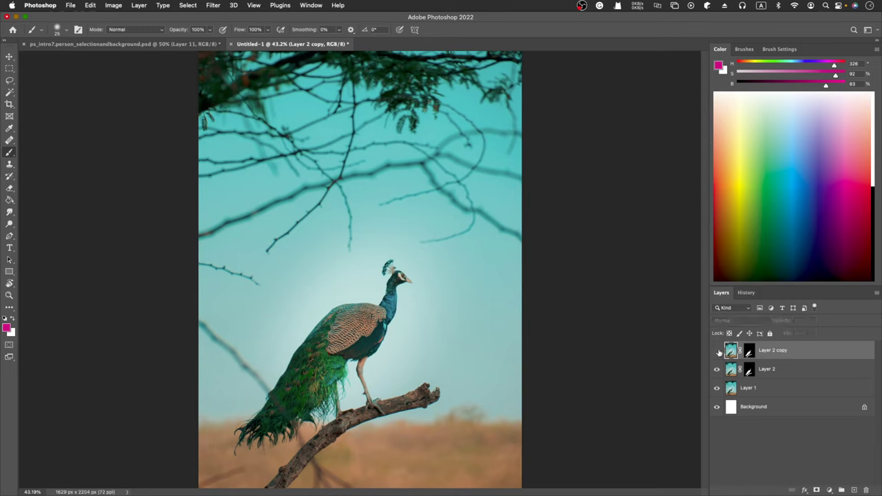
click(830, 491)
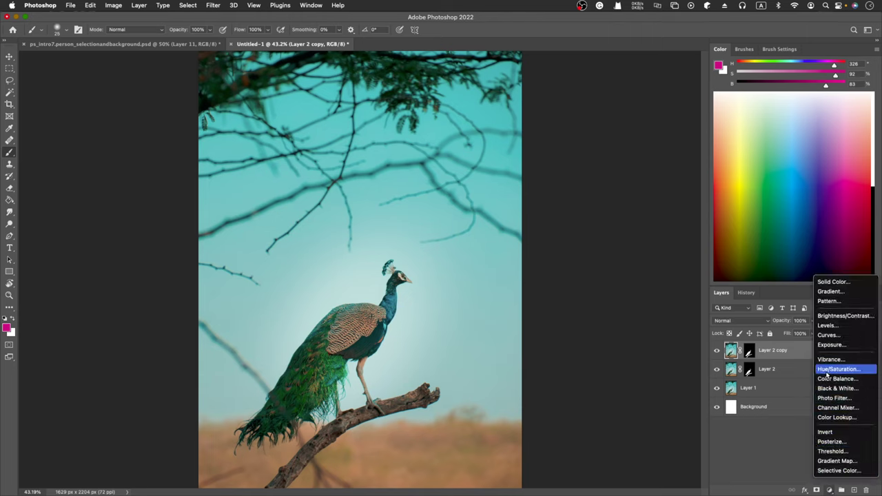
click(823, 371)
Clip Hue/Saturation 1 to Layer 2 copy with Create Clipping Mask
right_click(773, 354)
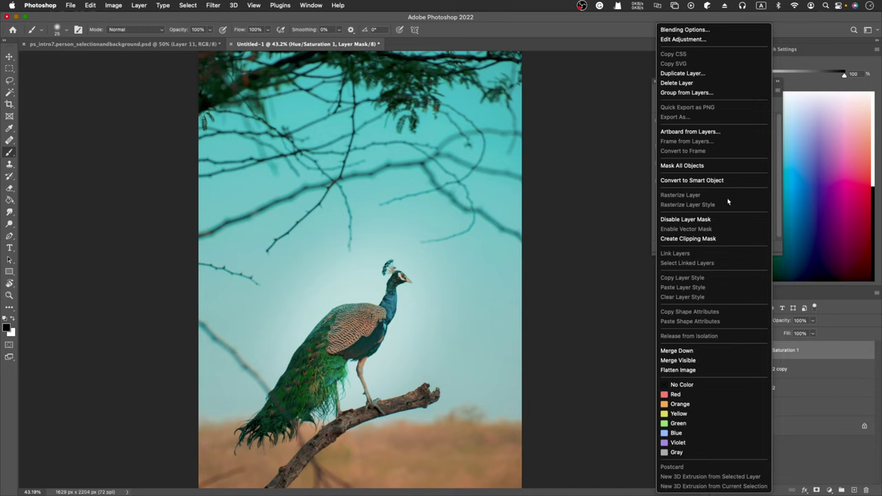
click(838, 356)
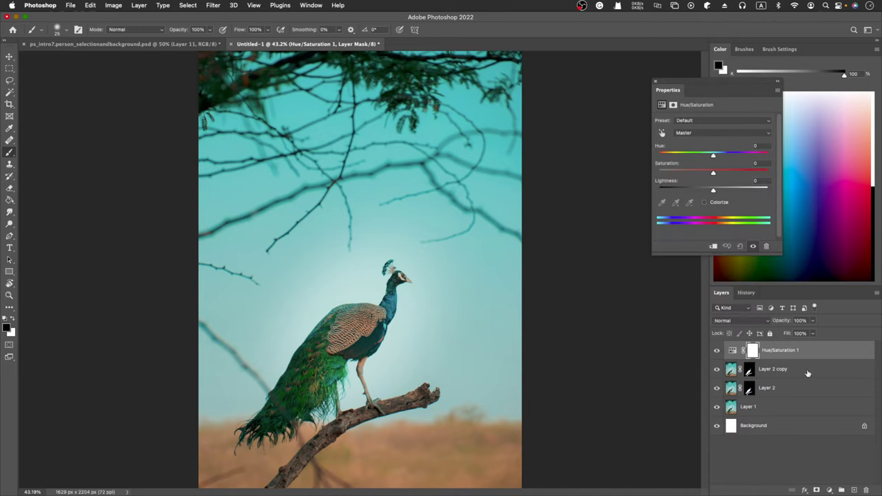
right_click(794, 352)
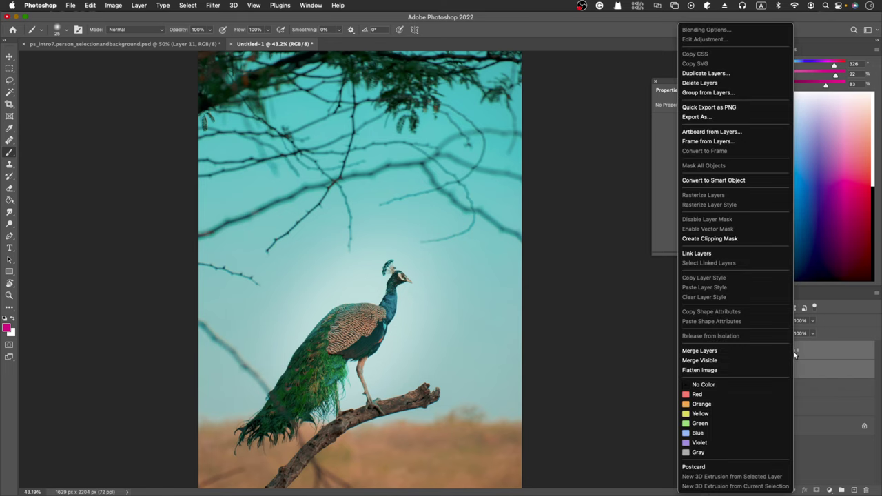
click(710, 238)
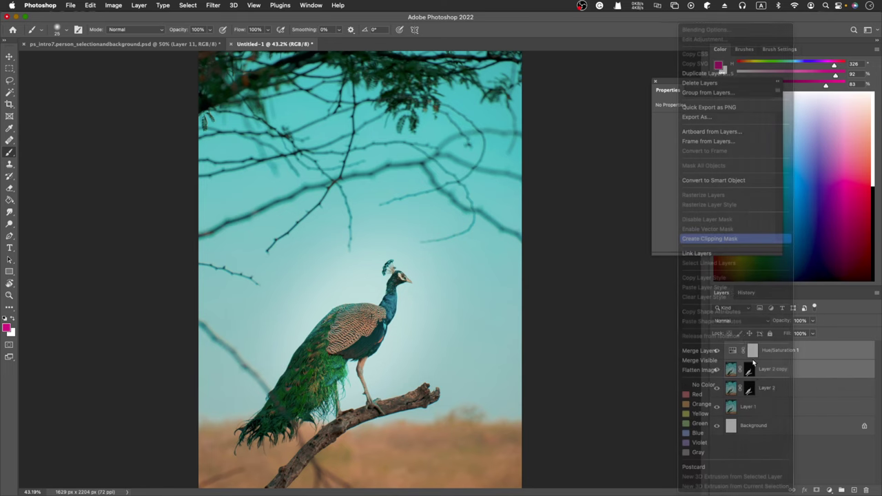
key(super+z)
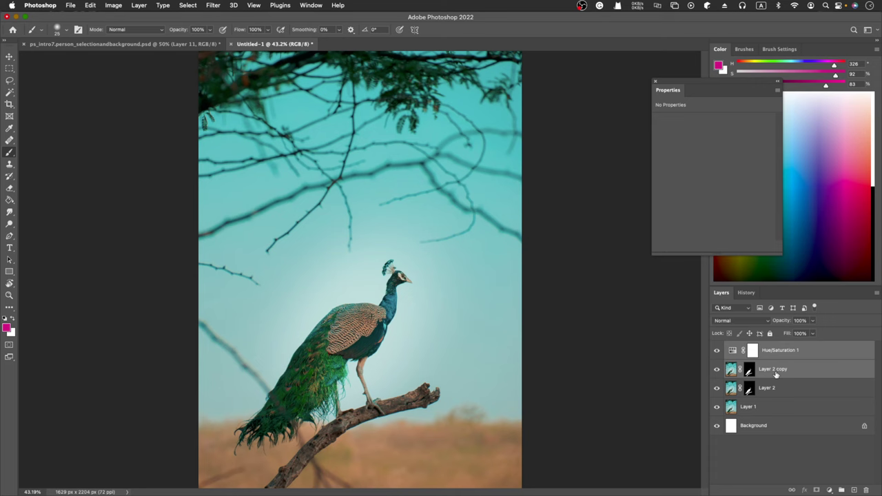
click(801, 354)
right_click(799, 354)
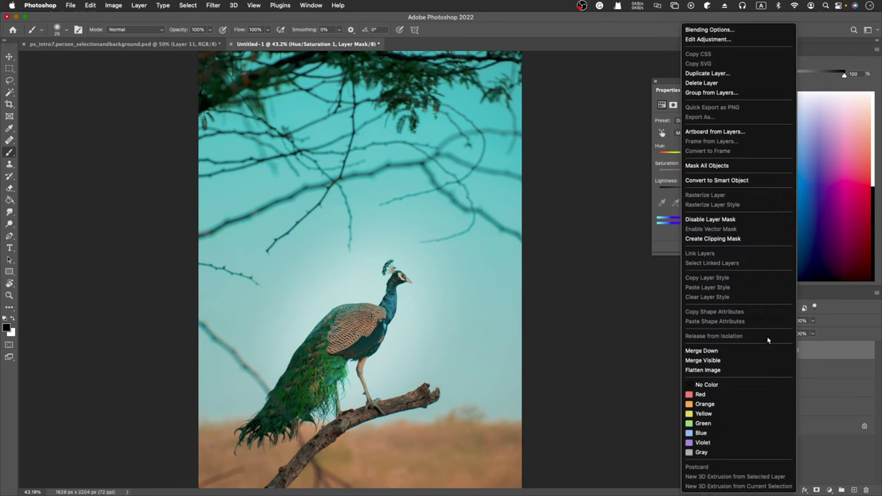
click(743, 240)
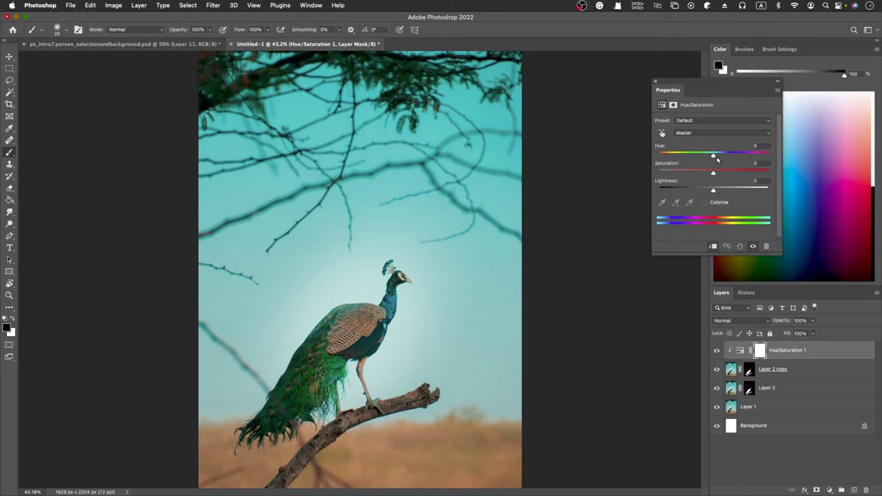
Set the clipped Hue/Saturation to Hue +5, Saturation +51 and Lightness +15
drag(714, 157, 676, 158)
key(super+z)
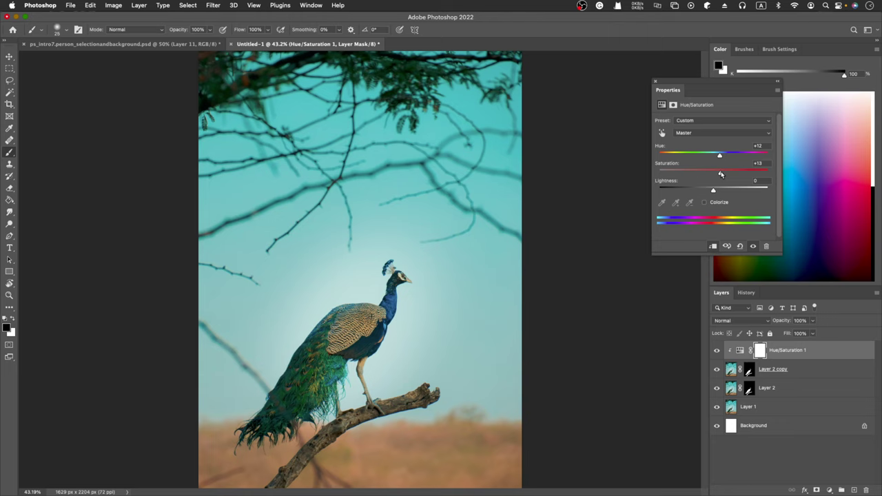
drag(721, 175, 756, 173)
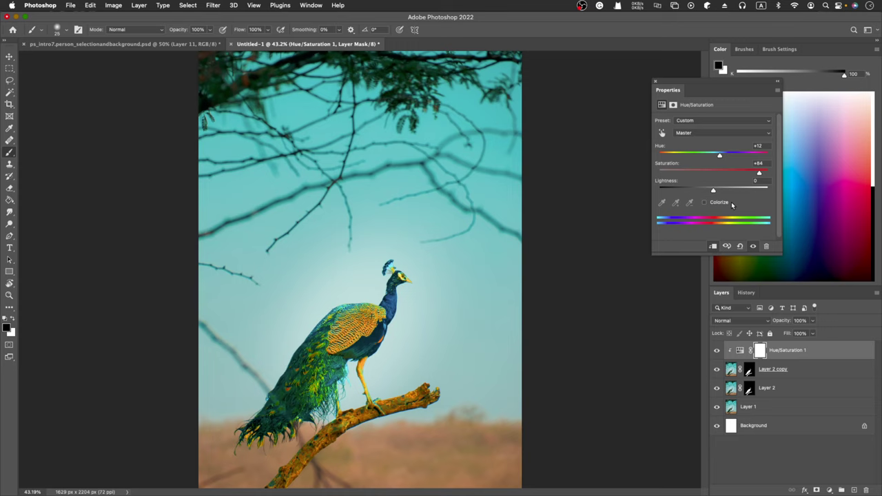
mouse_move(714, 195)
mouse_down()
mouse_move(746, 173)
mouse_move(724, 193)
mouse_up()
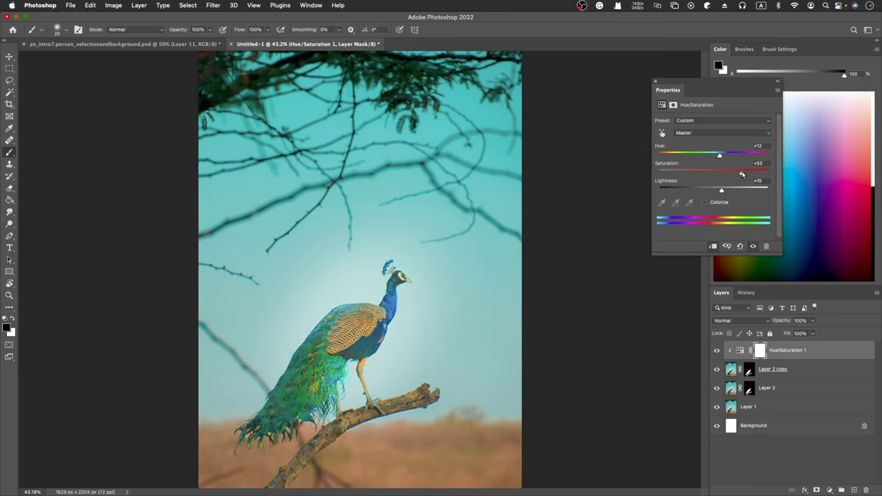
drag(720, 158, 716, 158)
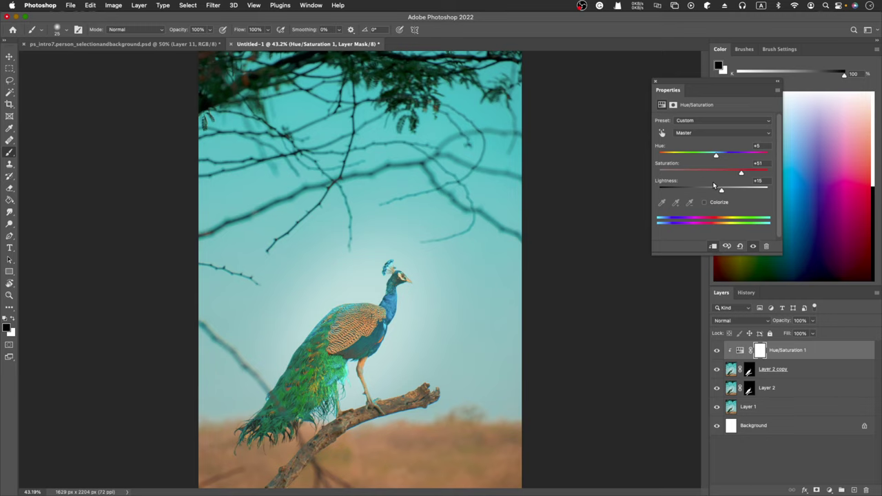
Select Layer 1 and briefly hide it to check the peacock cutout
click(761, 409)
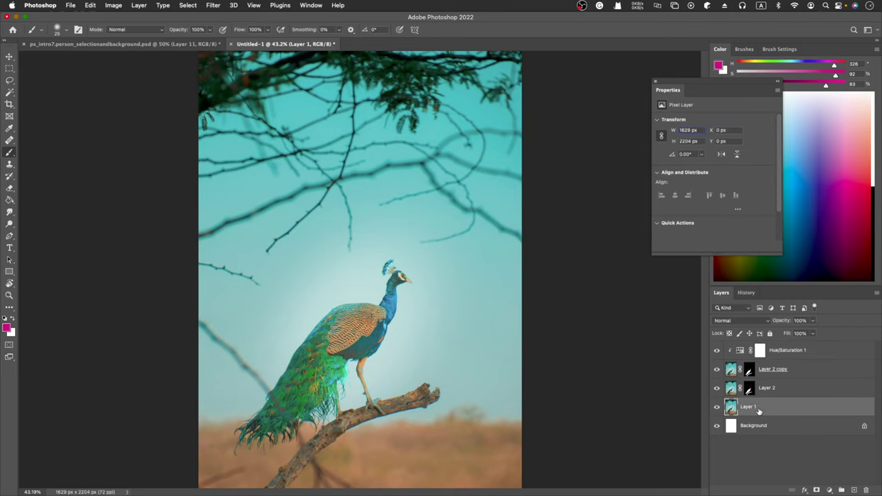
click(717, 408)
click(717, 408)
click(657, 82)
Add a Hue/Saturation adjustment above Layer 1 with Saturation at -100
click(830, 490)
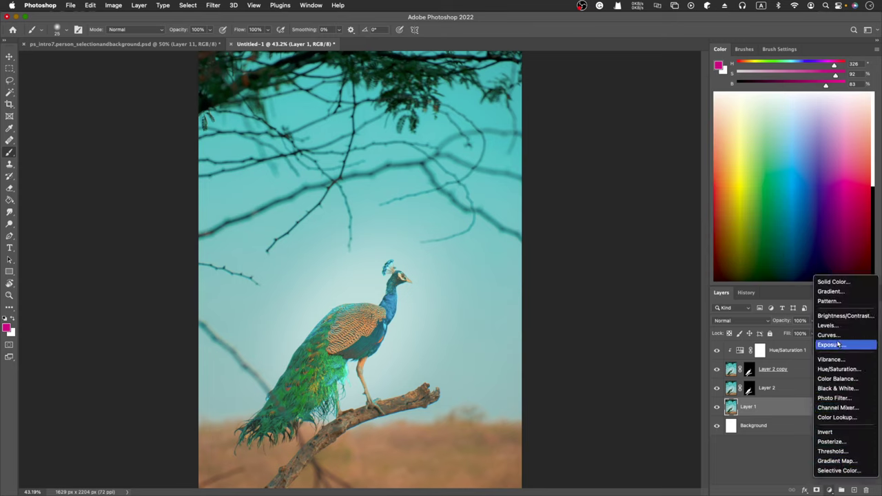
click(841, 369)
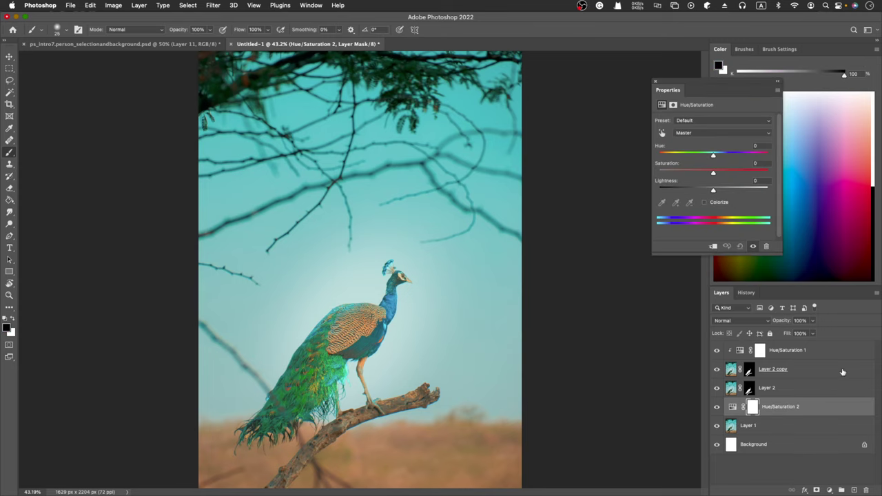
drag(714, 175, 656, 178)
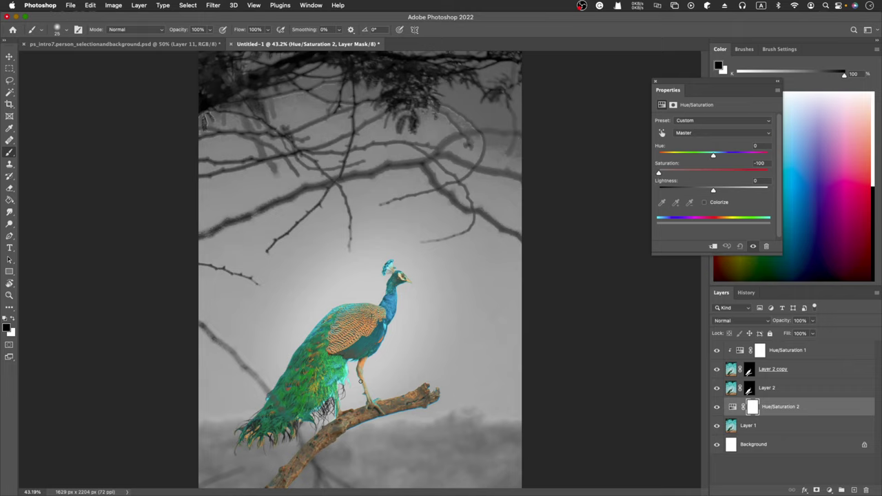
Hide Layer 2 and paint black on Layer 2 copy's mask to grey the branch
click(750, 390)
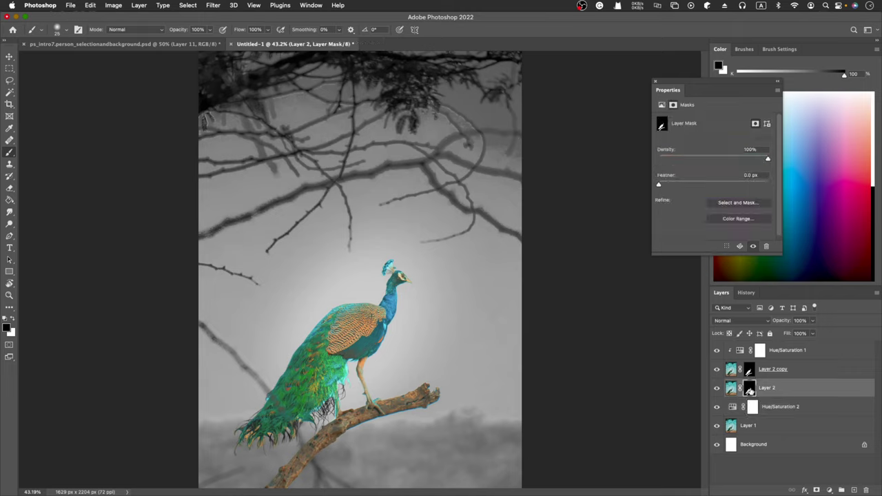
click(718, 390)
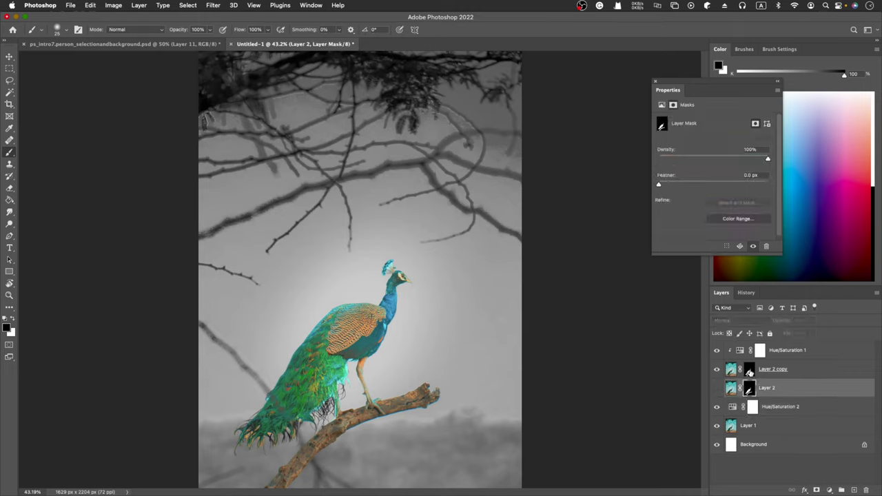
click(750, 373)
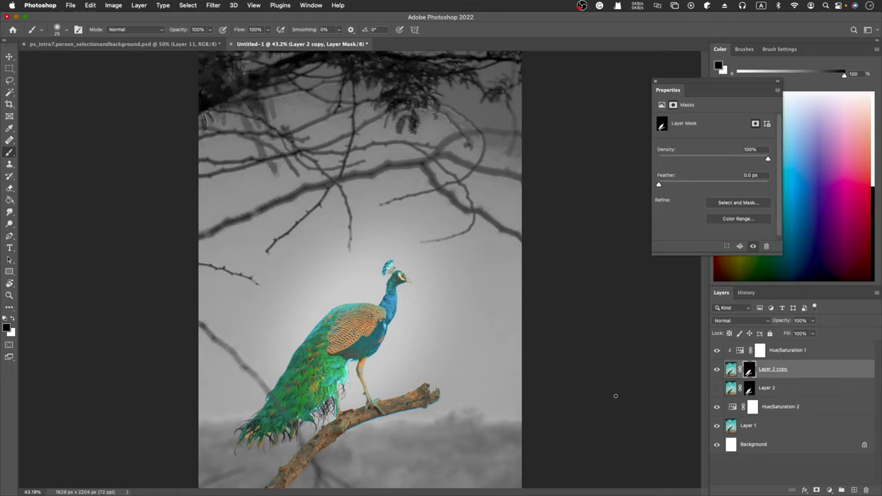
click(655, 82)
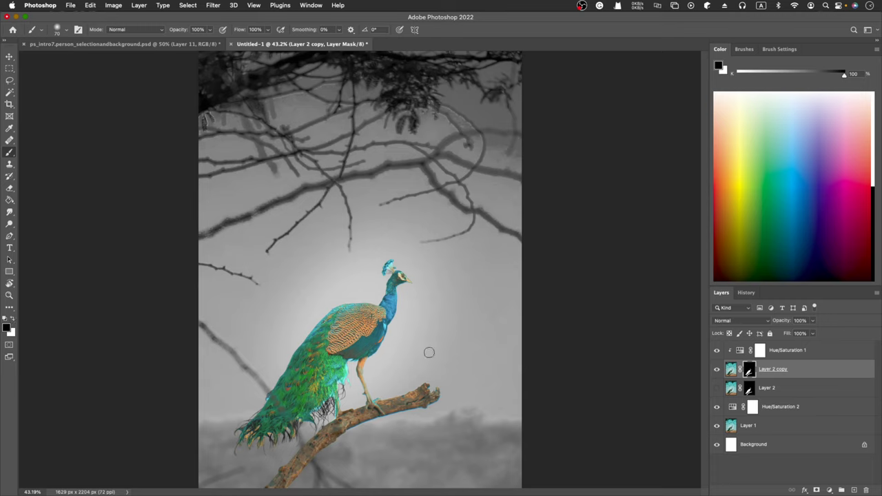
mouse_move(433, 383)
mouse_down()
mouse_move(421, 406)
mouse_move(411, 400)
mouse_move(365, 417)
mouse_up()
mouse_move(301, 485)
mouse_down()
mouse_move(276, 482)
mouse_move(338, 426)
mouse_move(393, 407)
mouse_up()
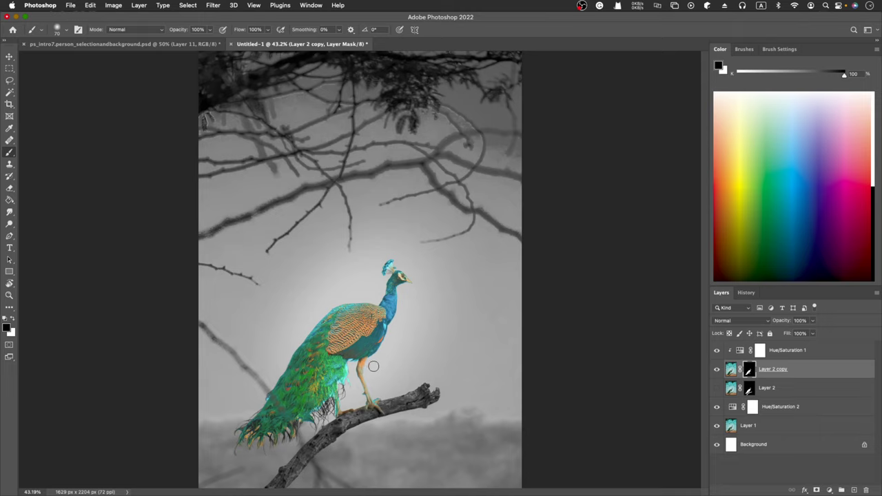
Enlarge the brush to 500 px at 31% opacity and softly mask the neck and tail
key(bracketright)
key(bracketright)
key(bracketright)
key(bracketright)
key(bracketright)
key(bracketright)
key(bracketright)
key(bracketright)
key(bracketright)
key(bracketright)
key(bracketright)
click(744, 49)
click(718, 66)
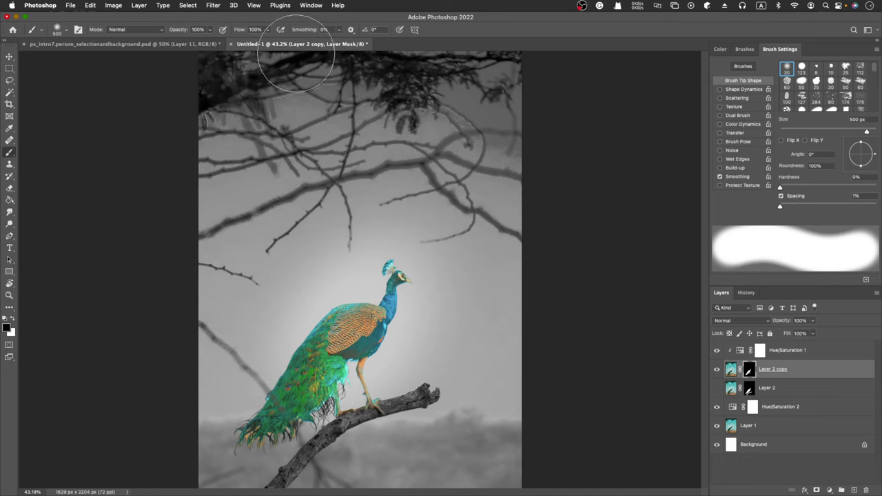
click(211, 31)
drag(208, 40, 180, 40)
click(370, 311)
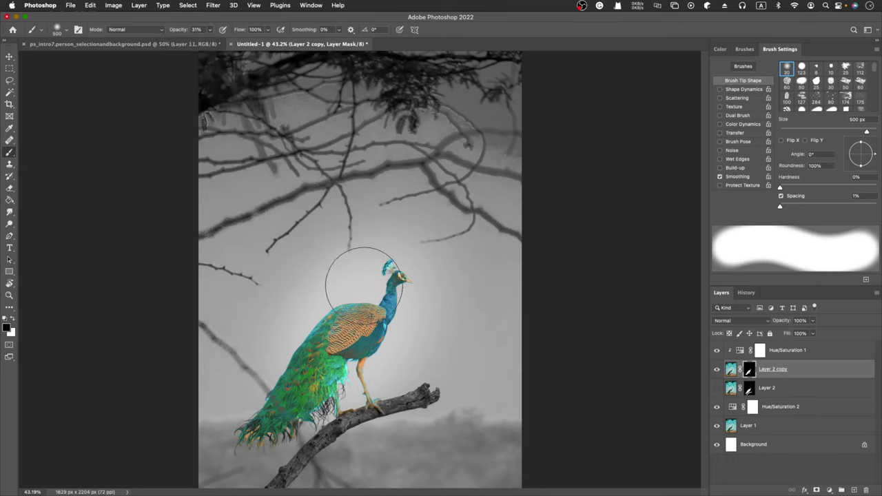
mouse_move(371, 311)
mouse_down()
mouse_move(305, 364)
mouse_move(265, 382)
mouse_up()
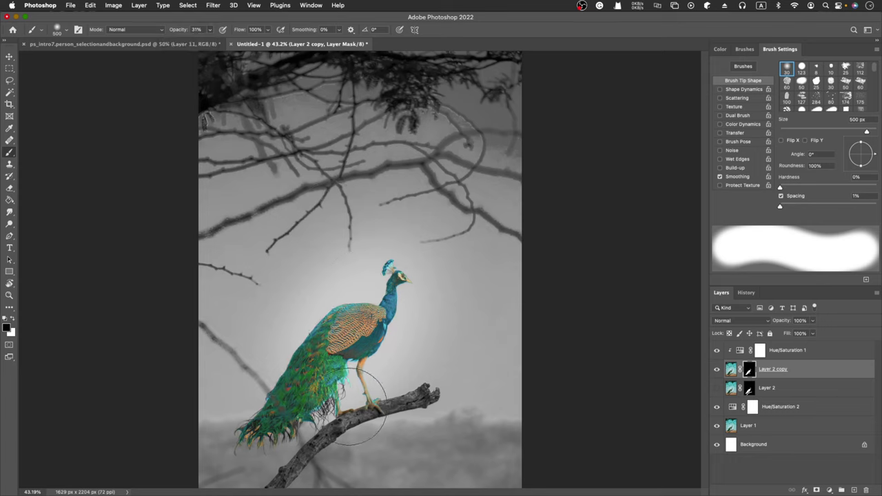
mouse_move(436, 290)
mouse_down()
mouse_move(388, 300)
mouse_move(295, 345)
mouse_move(256, 411)
mouse_move(269, 412)
mouse_up()
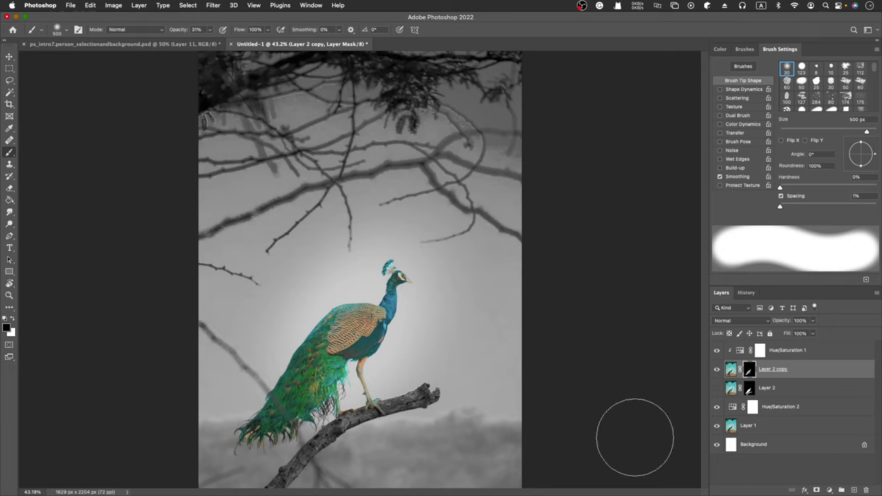
Hide Layer 2, target Layer 2 copy's pixels, and hide the lower copy
click(717, 388)
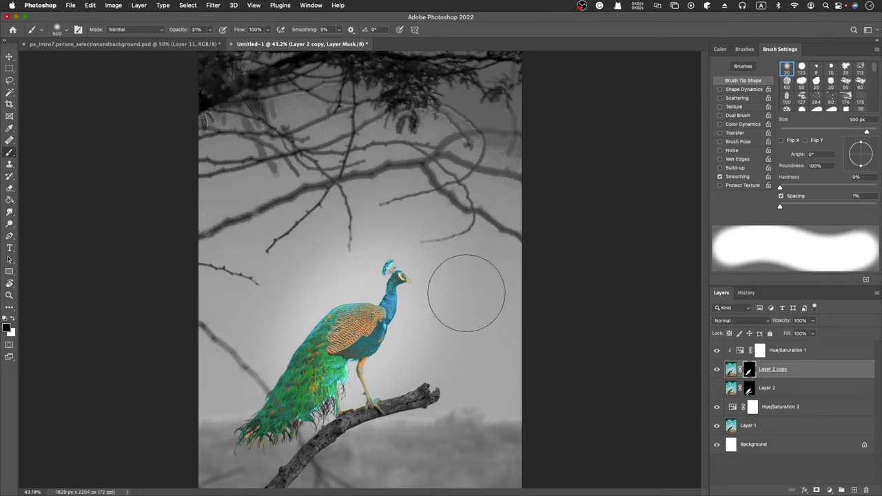
click(731, 371)
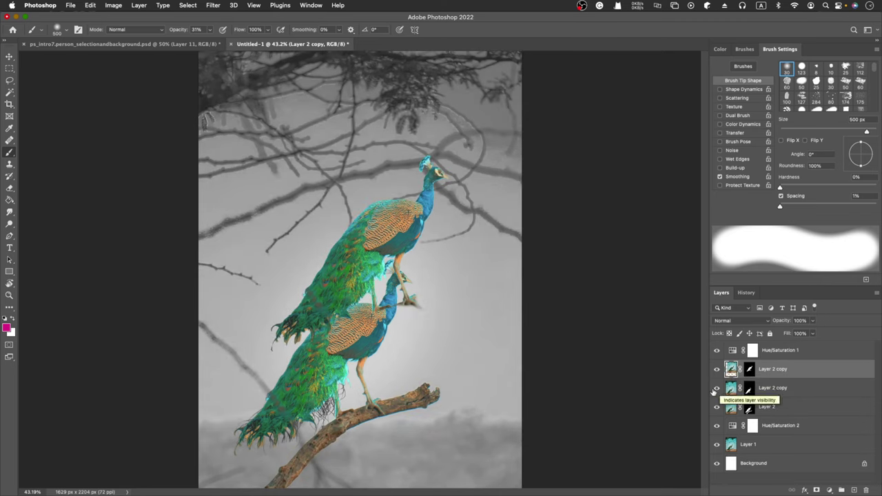
click(717, 390)
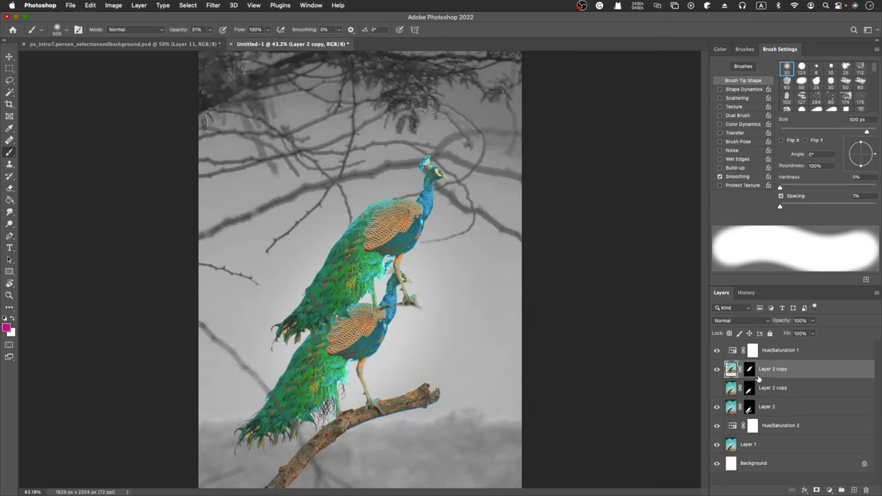
Move the duplicate peacock back into alignment with Free Transform and hide Layer 2
click(717, 406)
click(717, 406)
key(super+t)
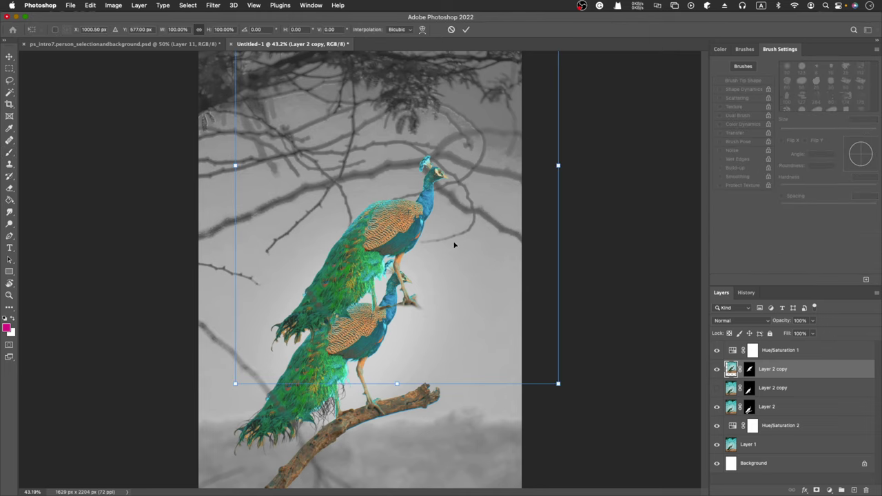
drag(391, 236, 359, 338)
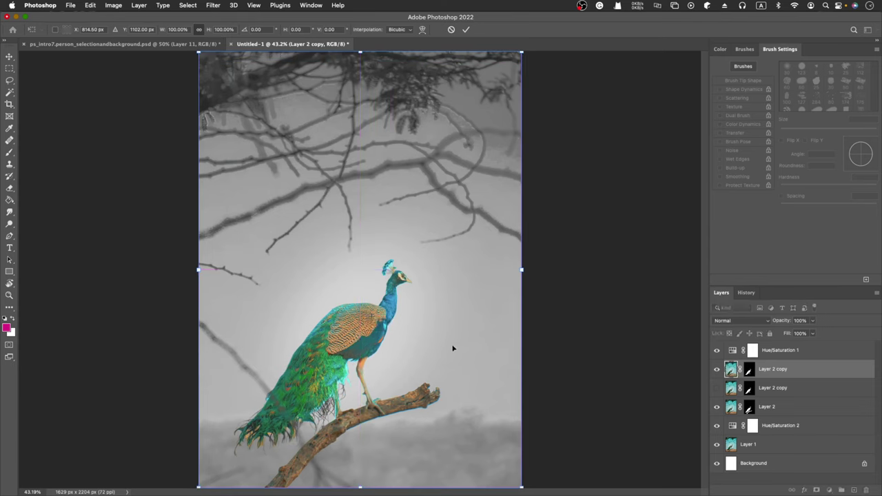
click(717, 407)
key(Return)
key(b)
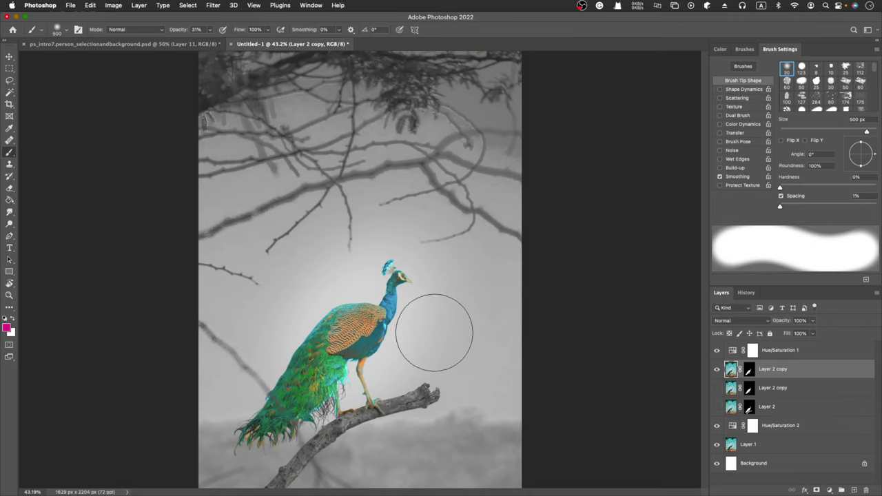
Rescale and reposition the peacock copy, then target Layer 2 copy's mask
key(super+t)
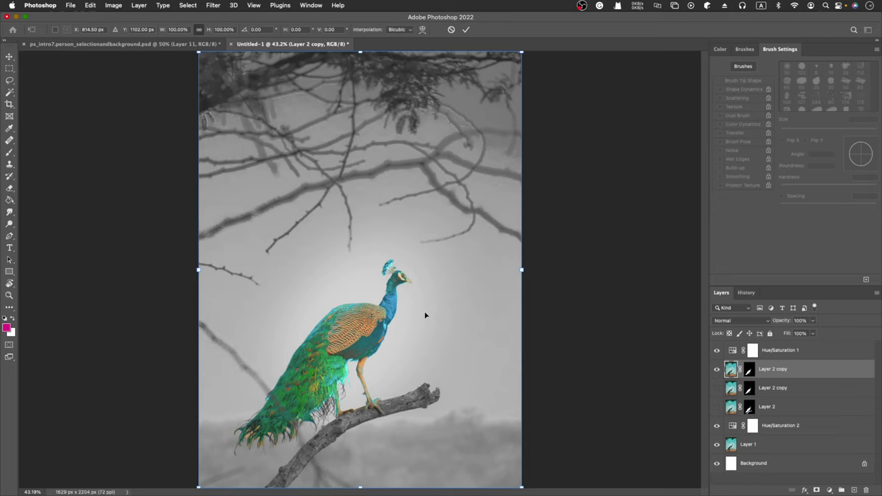
alt+click(405, 314)
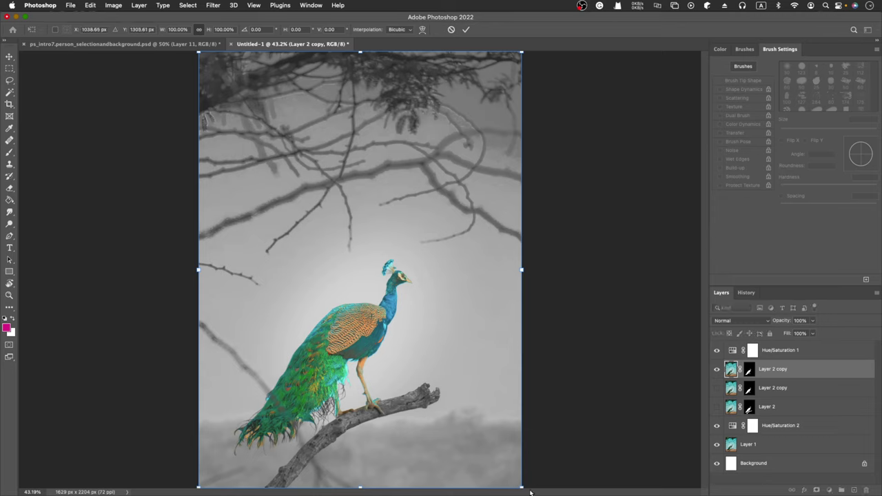
drag(522, 486, 588, 484)
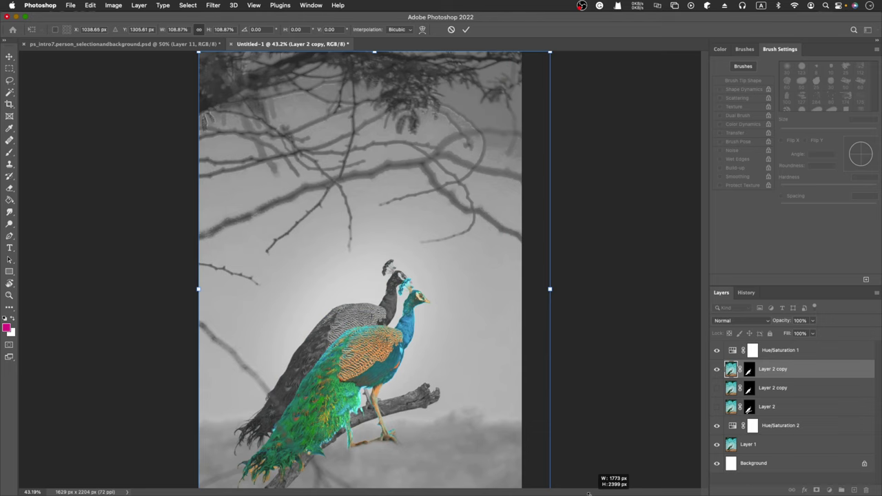
drag(363, 393, 349, 366)
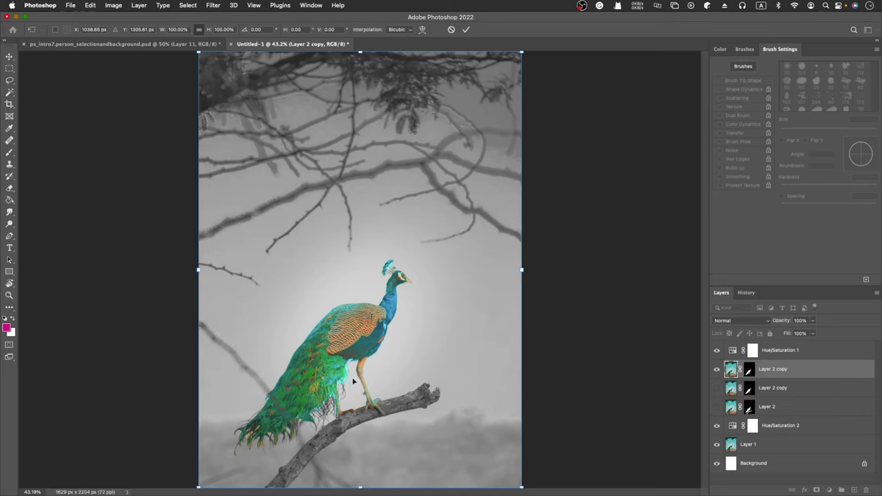
click(749, 373)
key(b)
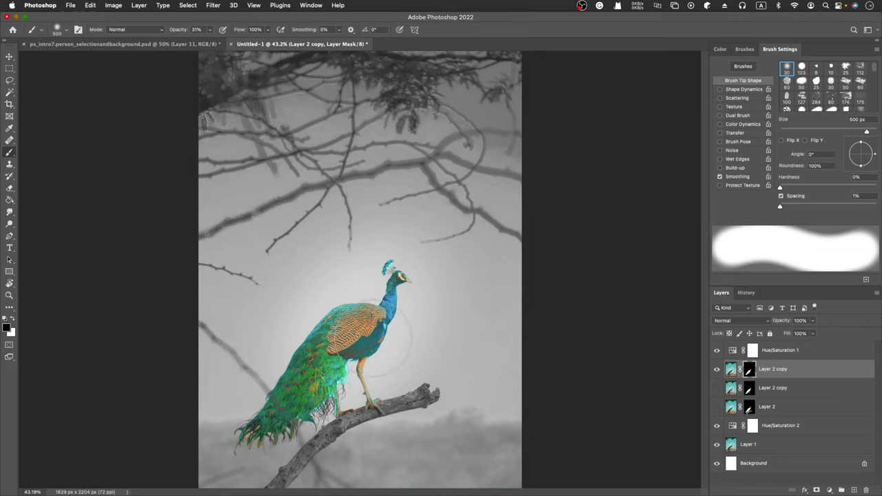
key(ctrl+t)
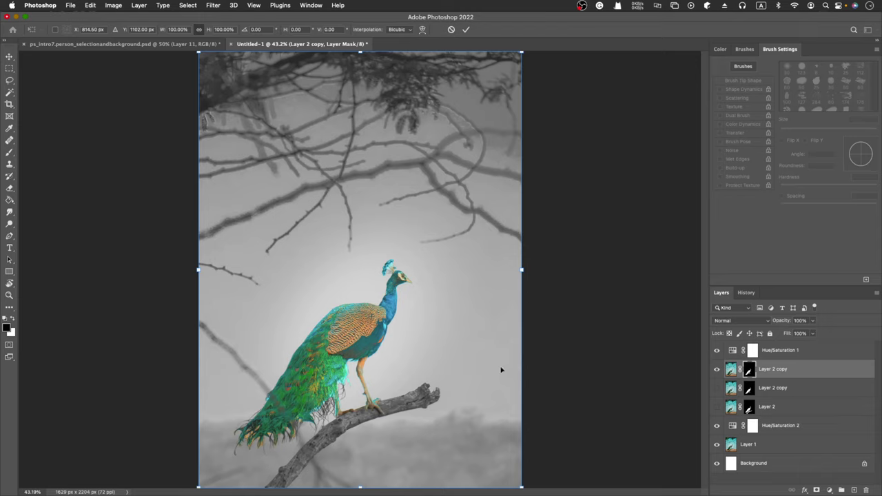
click(732, 371)
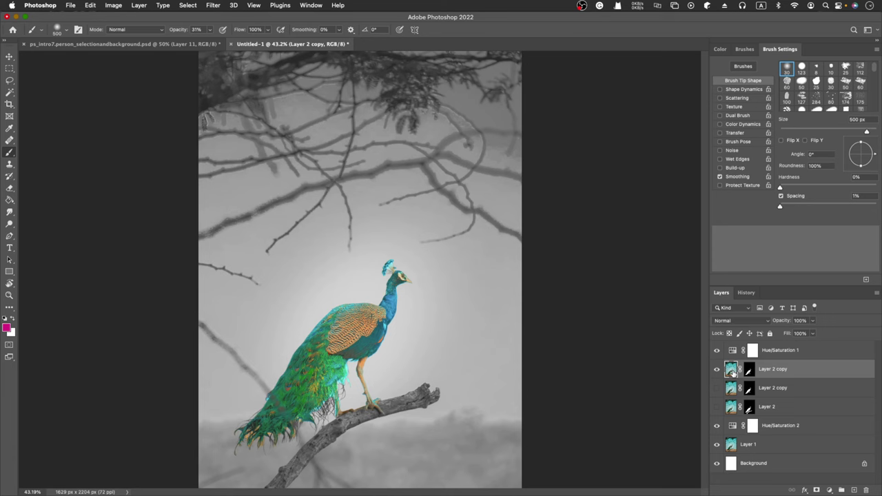
right_click(779, 372)
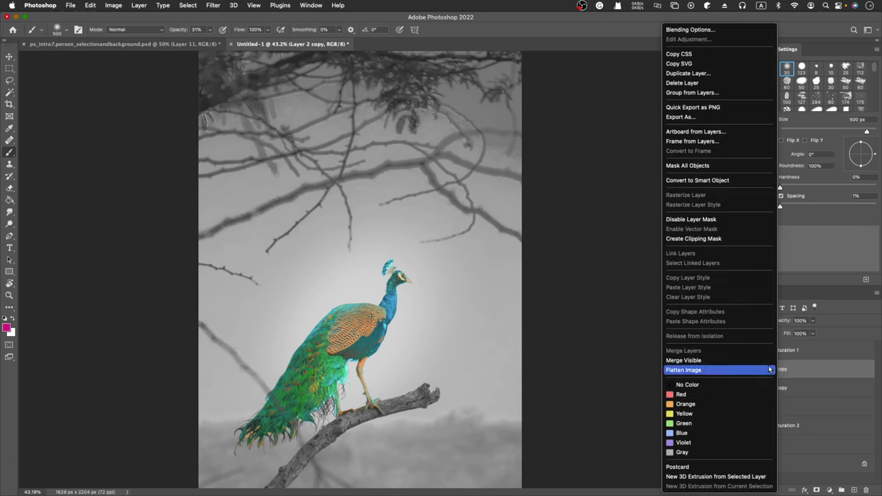
click(764, 370)
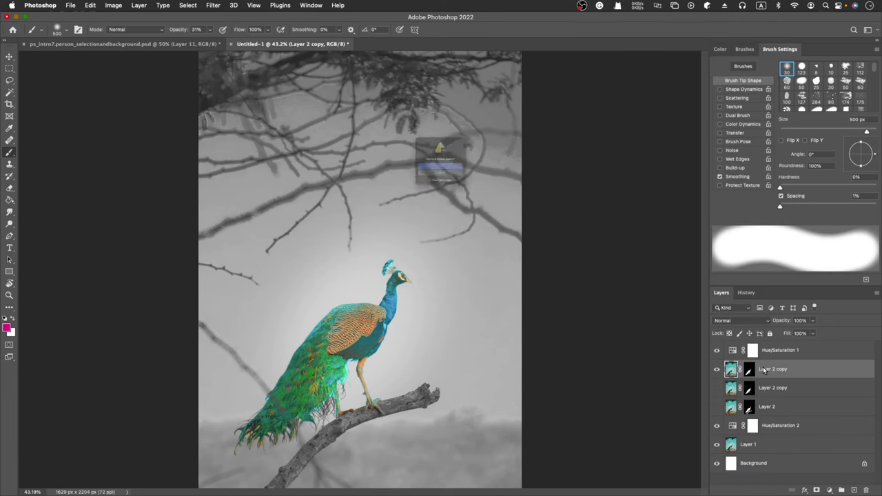
click(432, 178)
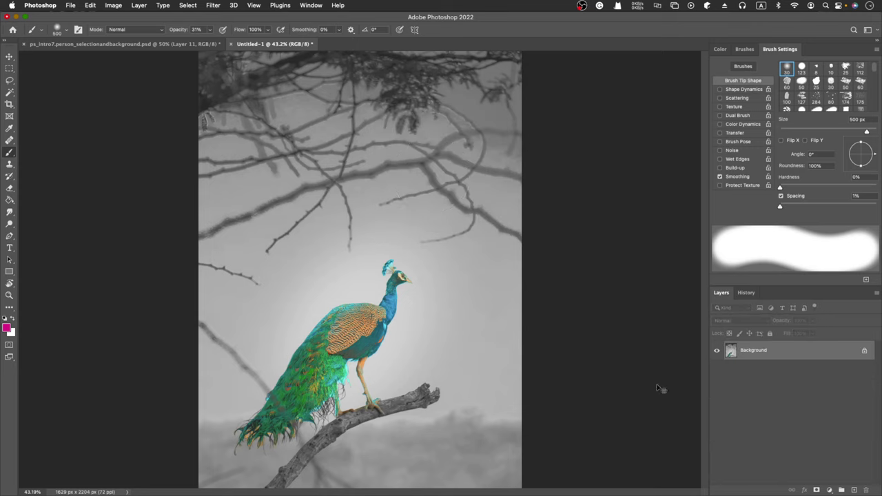
key(super+z)
Toggle the top Layer 2 copy and Hue/Saturation 1 on and off to compare
right_click(776, 379)
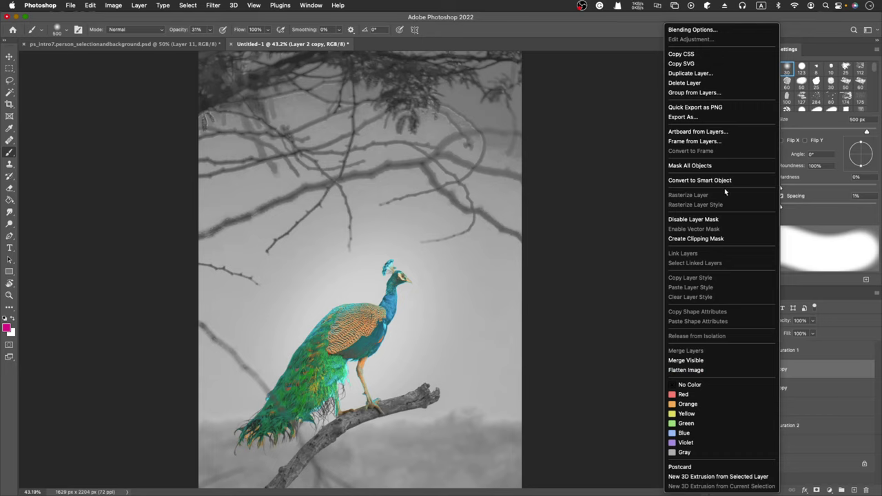
click(830, 376)
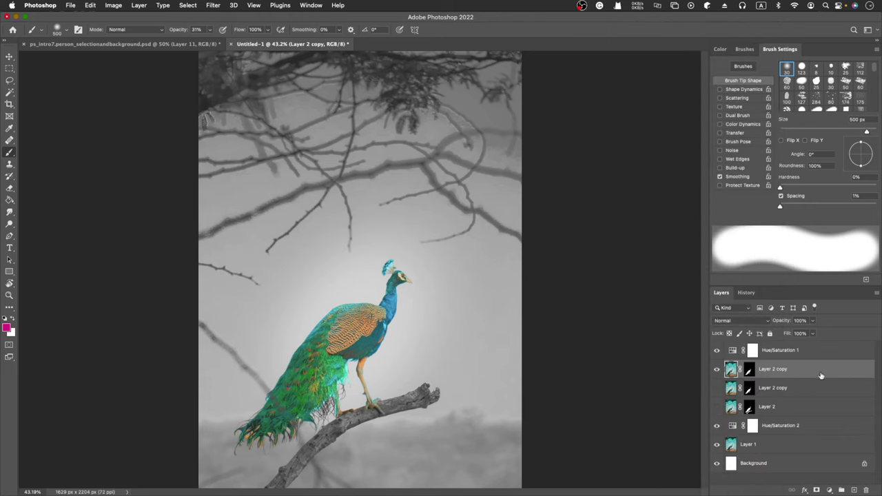
click(717, 370)
click(717, 370)
click(717, 351)
click(717, 351)
click(718, 351)
click(717, 352)
Lasso the peacock's tail and copy it onto a new Layer 3
key(l)
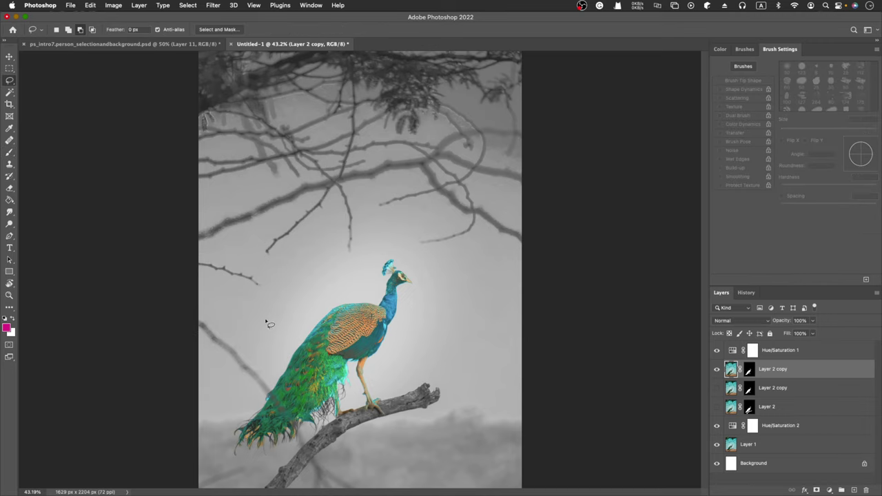
mouse_move(316, 341)
mouse_down()
mouse_move(237, 430)
mouse_move(244, 447)
mouse_move(338, 421)
mouse_move(353, 369)
mouse_move(344, 320)
mouse_move(301, 343)
mouse_up()
right_click(312, 371)
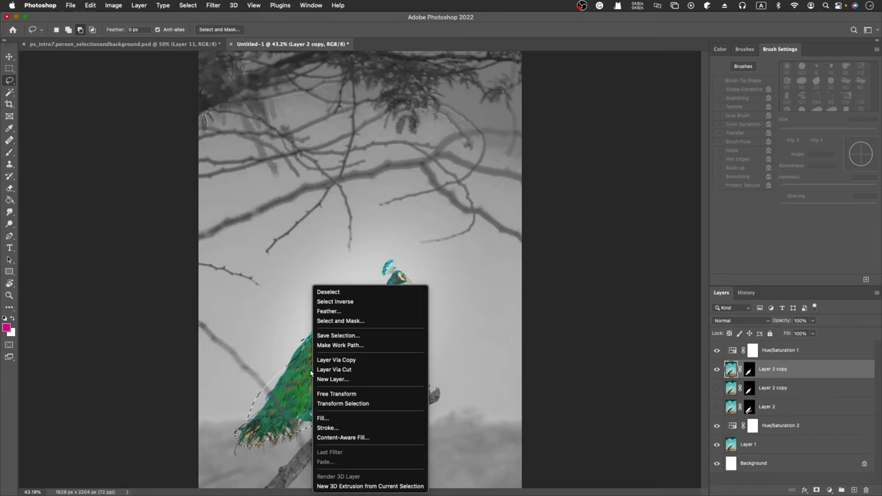
key(Escape)
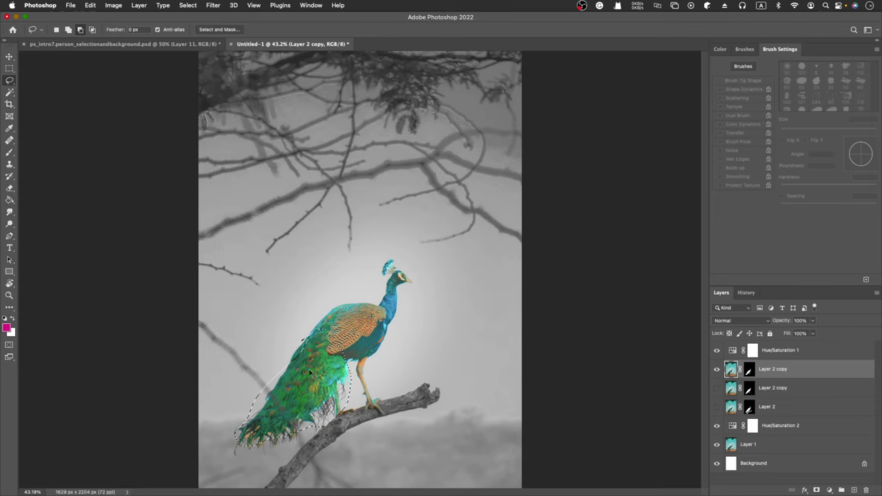
key(super+c)
key(super+v)
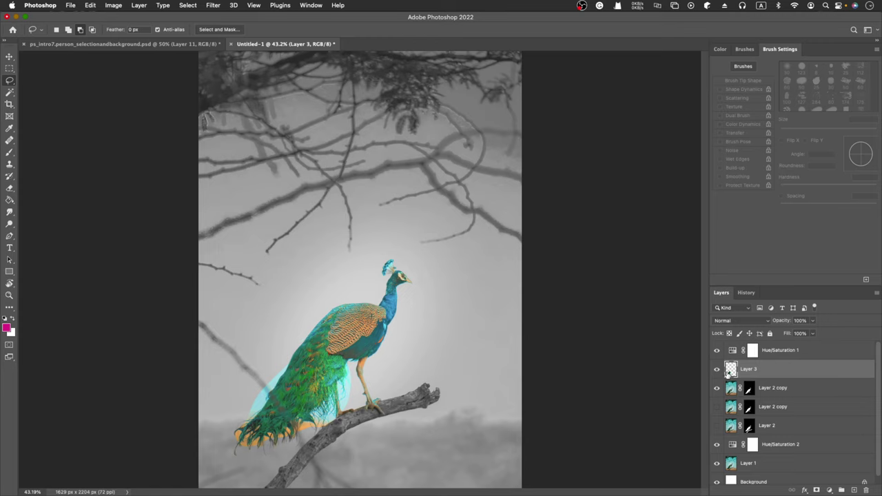
Warp the tail copy left past the canvas edge and down, then undo the distortion
key(super+t)
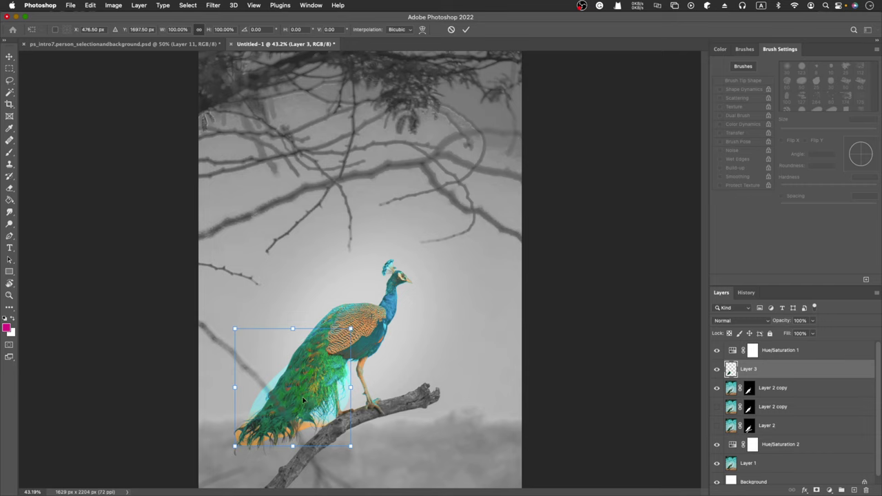
right_click(308, 398)
click(320, 335)
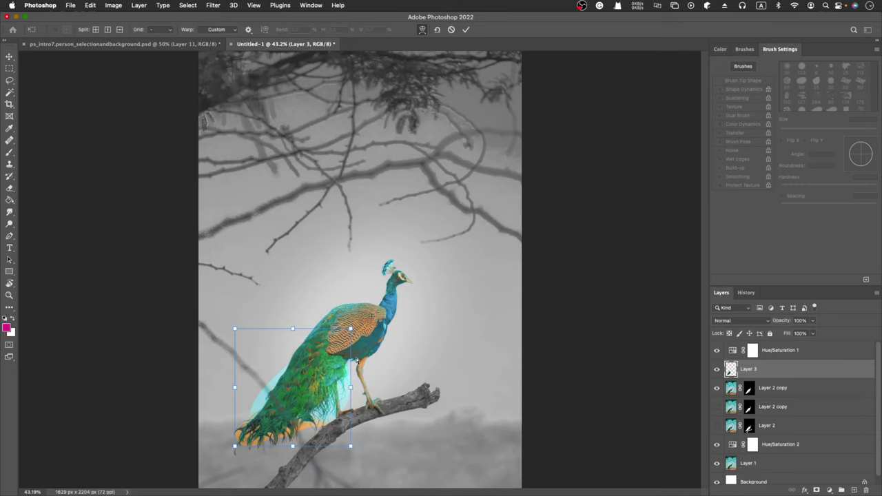
drag(234, 390, 162, 291)
drag(205, 388, 137, 442)
drag(256, 431, 252, 468)
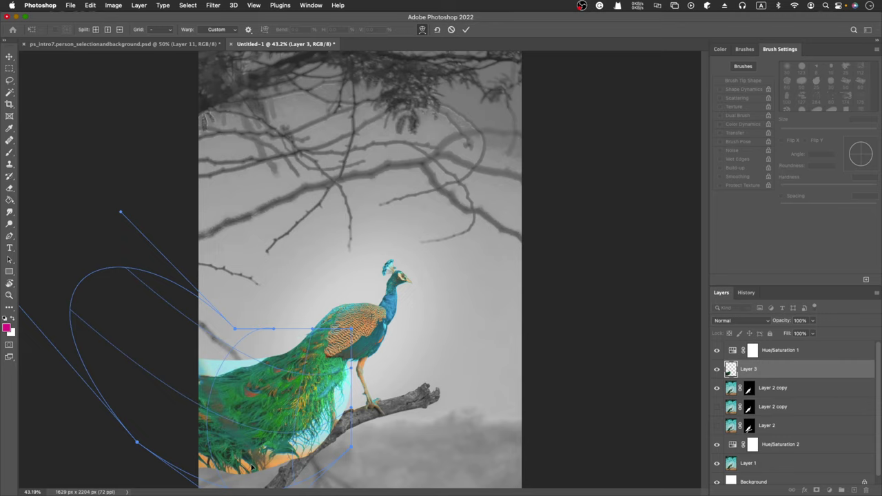
drag(357, 445, 379, 471)
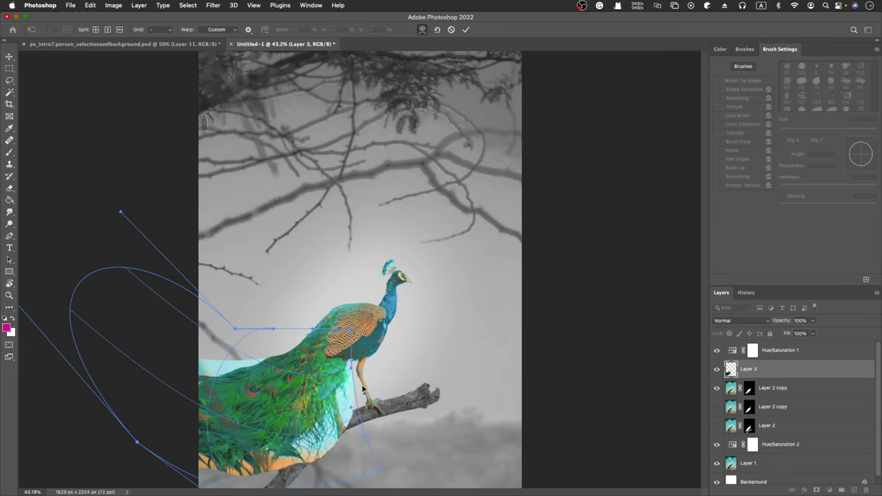
key(super+z)
key(super+z)
key(super+z)
key(super+z)
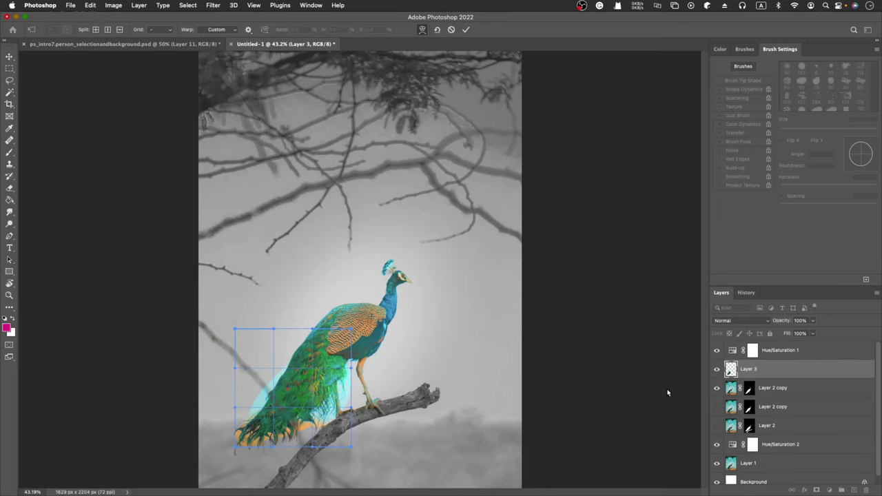
Cancel the warp, delete the old Layer 3, and copy a freshly lassoed tail to a new layer
key(Escape)
mouse_move(757, 370)
mouse_down()
mouse_move(861, 463)
mouse_move(866, 489)
mouse_up()
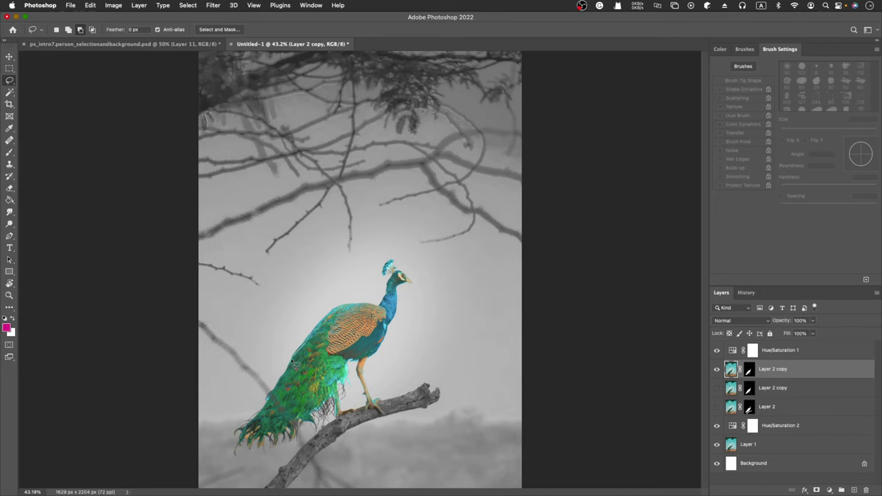
mouse_move(277, 389)
mouse_down()
mouse_move(240, 441)
mouse_move(335, 401)
mouse_move(348, 379)
mouse_move(347, 361)
mouse_move(329, 349)
mouse_move(339, 311)
mouse_move(312, 334)
mouse_up()
key(ctrl+c)
key(ctrl+v)
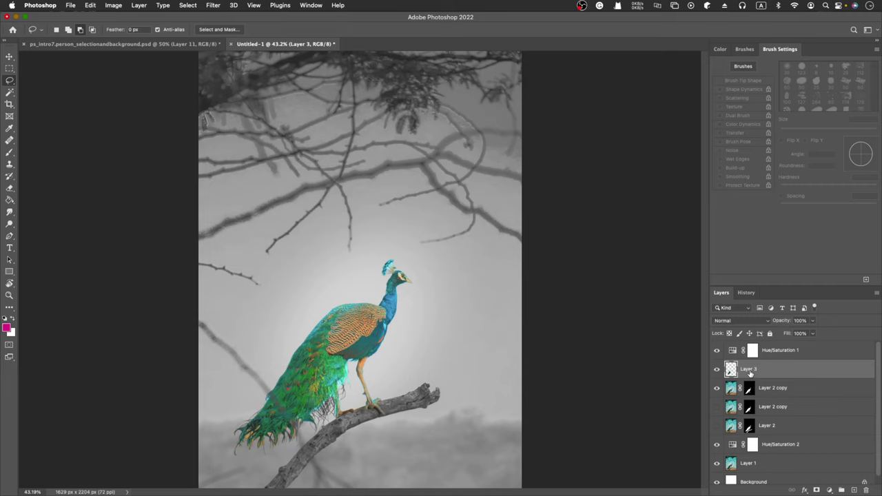
key(ctrl+t)
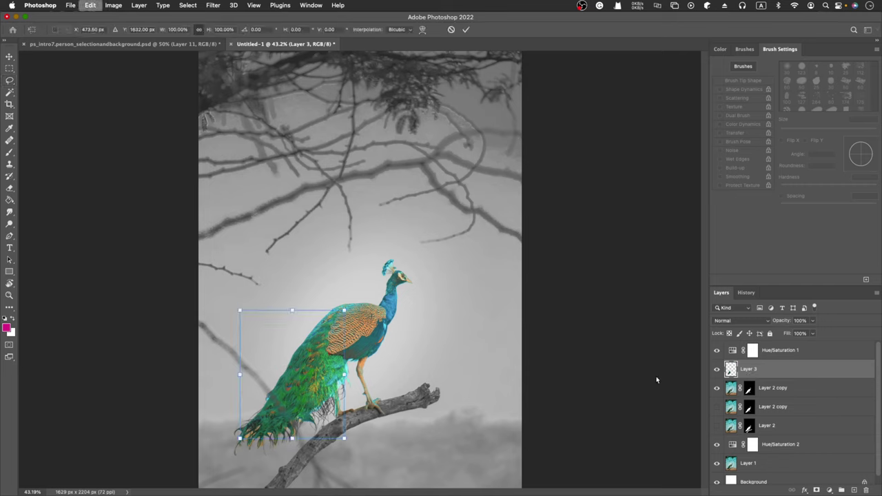
Warp the tail up and left past the canvas edge and down over the branch, then apply
right_click(315, 390)
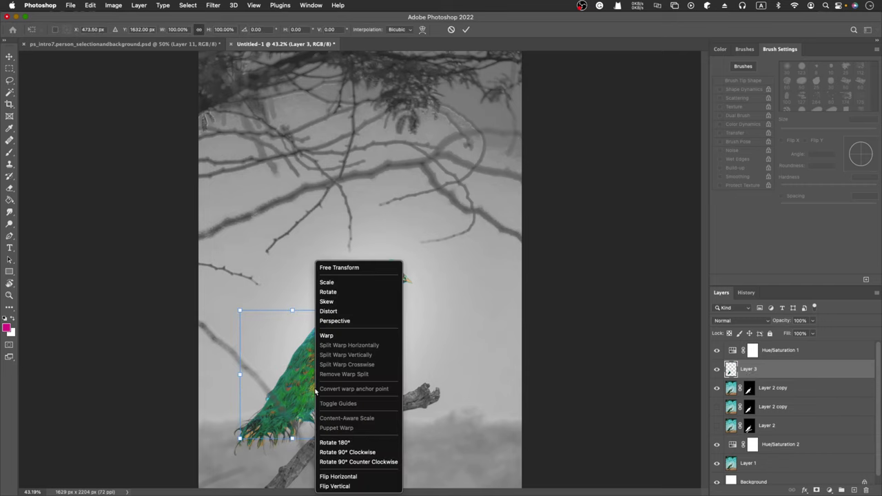
click(359, 335)
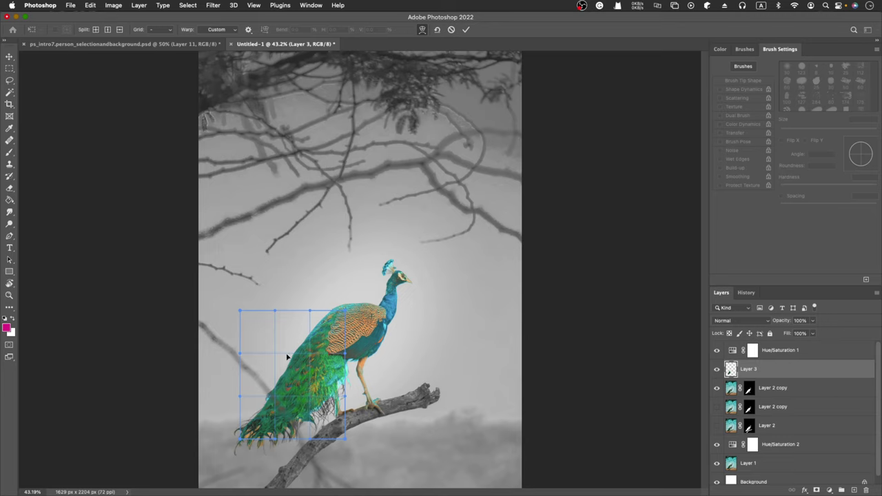
drag(288, 357, 255, 393)
drag(241, 436, 250, 466)
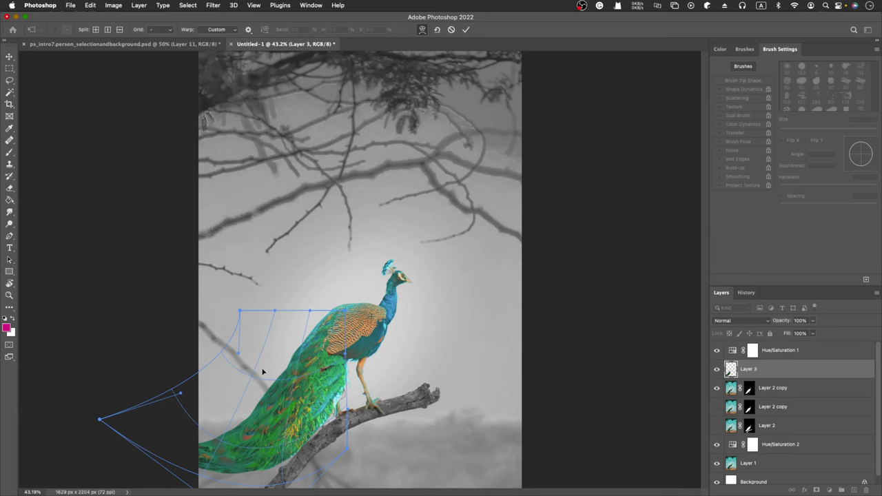
drag(262, 371, 85, 231)
drag(103, 358, 47, 300)
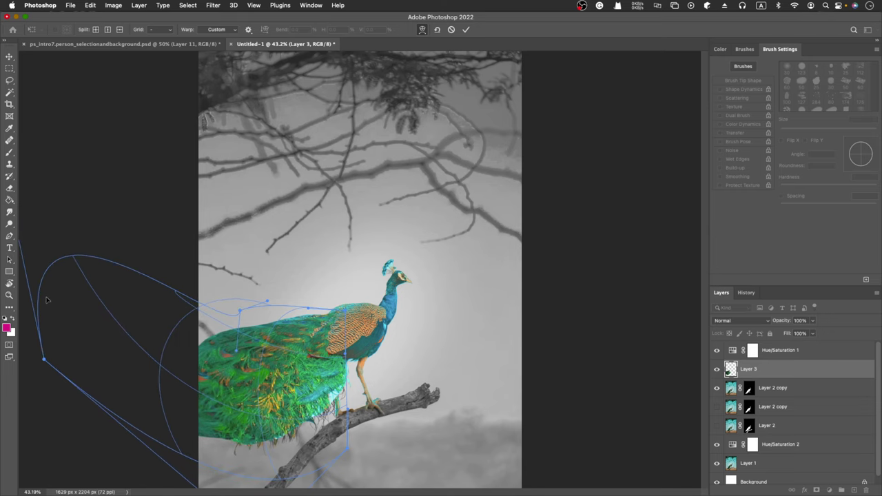
drag(353, 413, 287, 475)
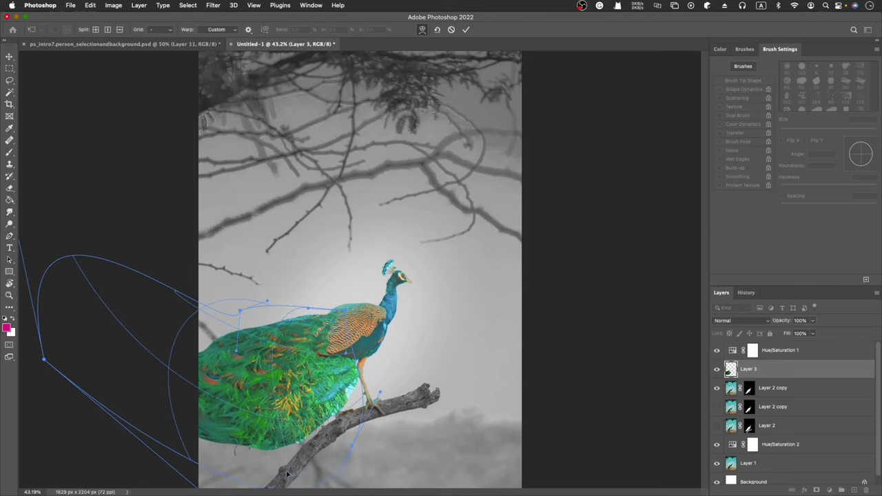
drag(322, 368, 327, 356)
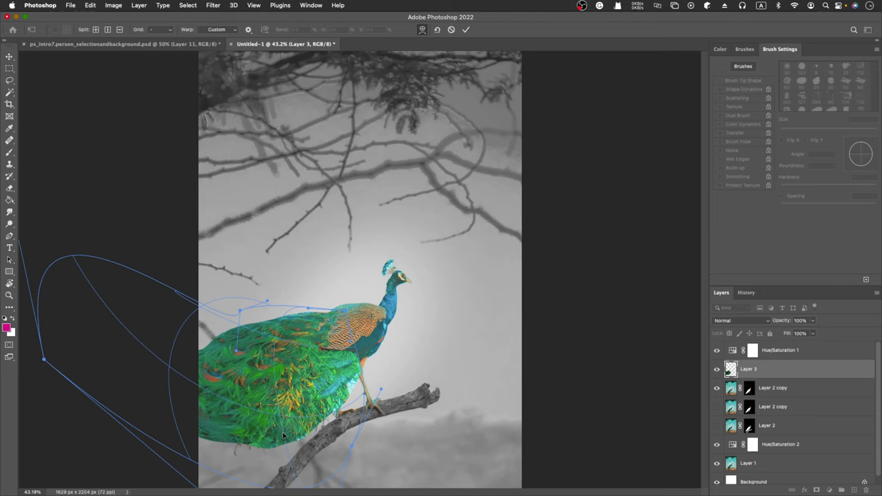
drag(282, 436, 258, 428)
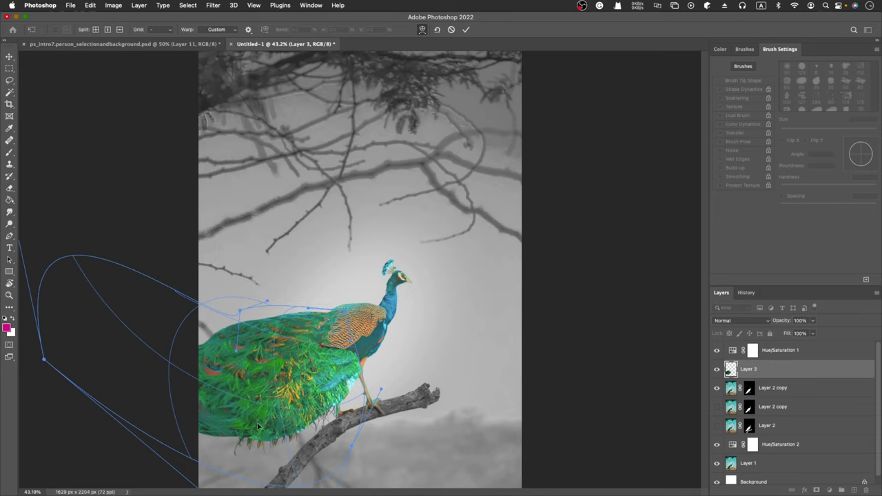
click(466, 29)
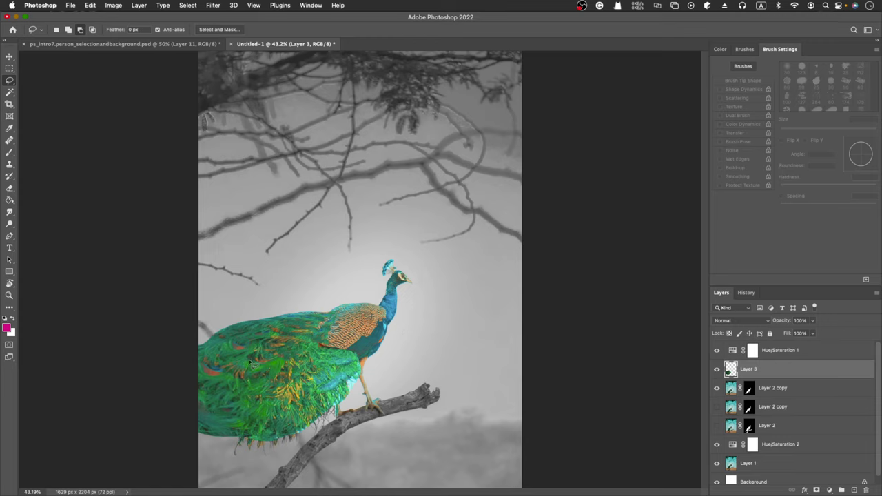
Toggle Layer 3's visibility to compare, then undo and redo the tail warp
click(716, 370)
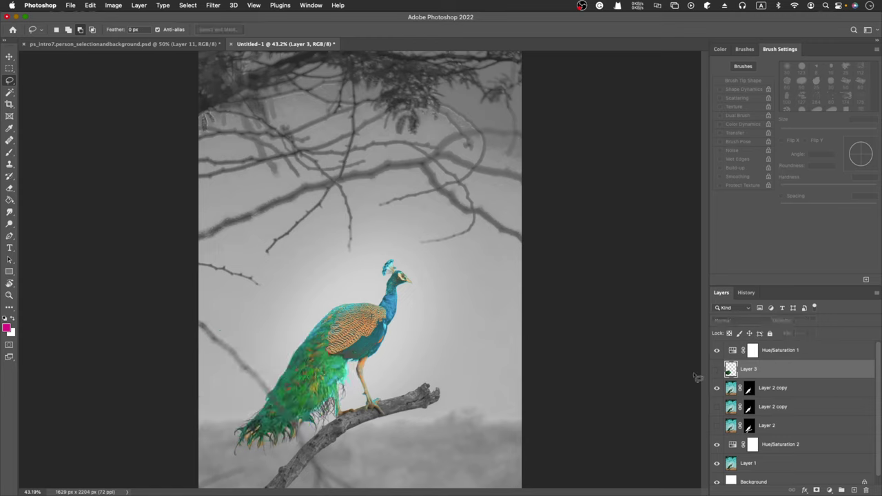
click(717, 370)
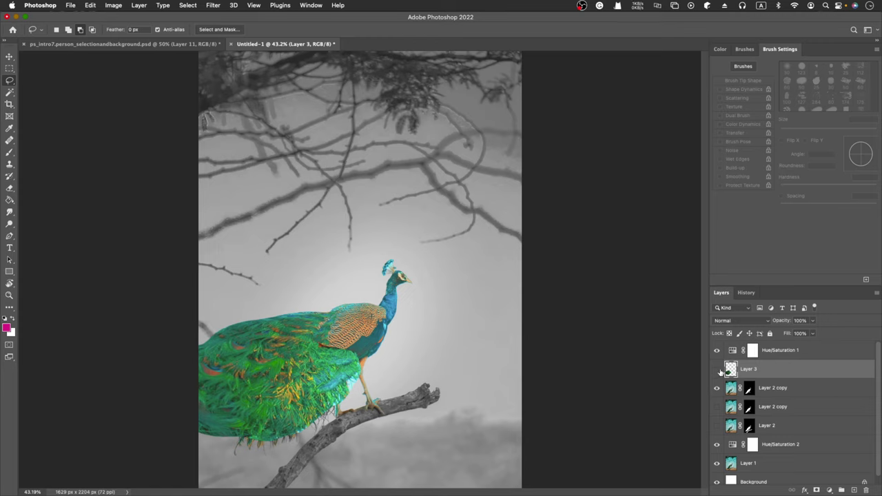
click(717, 370)
click(717, 370)
click(717, 370)
click(716, 370)
click(717, 370)
click(717, 370)
key(super+z)
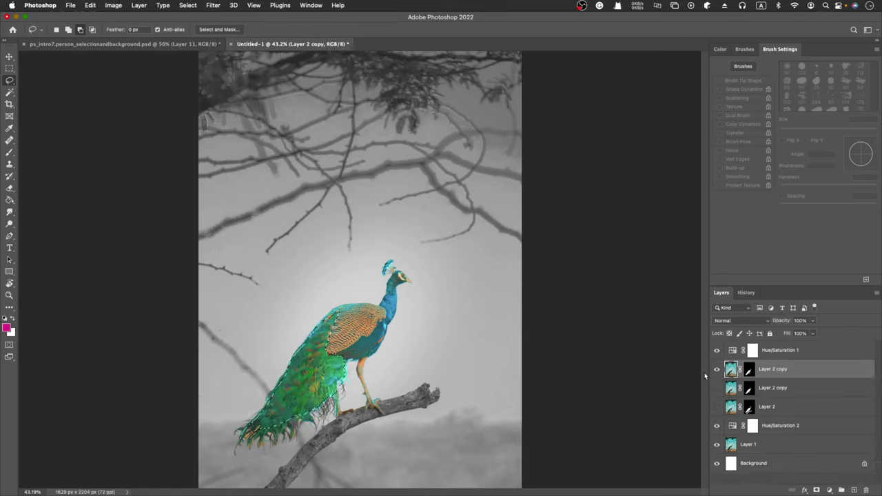
key(super+shift+z)
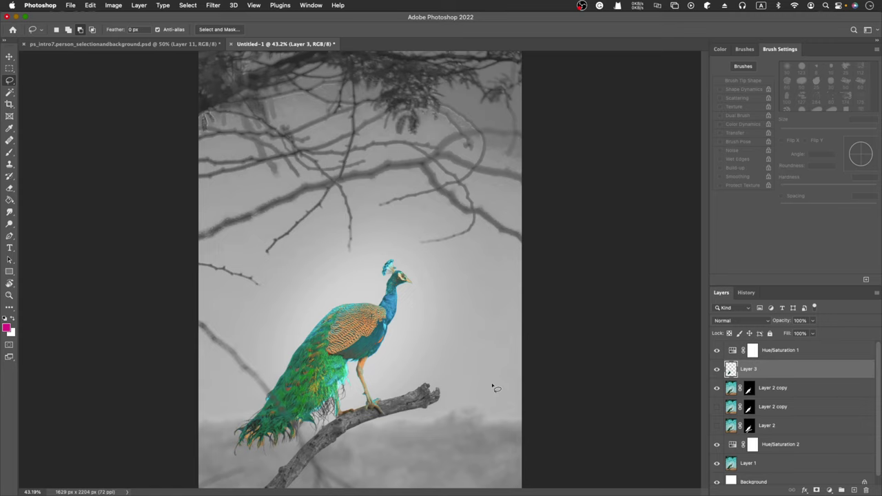
Re-warp the tail down toward the lower-left corner, apply it, and compare by toggling Layer 3
key(super+t)
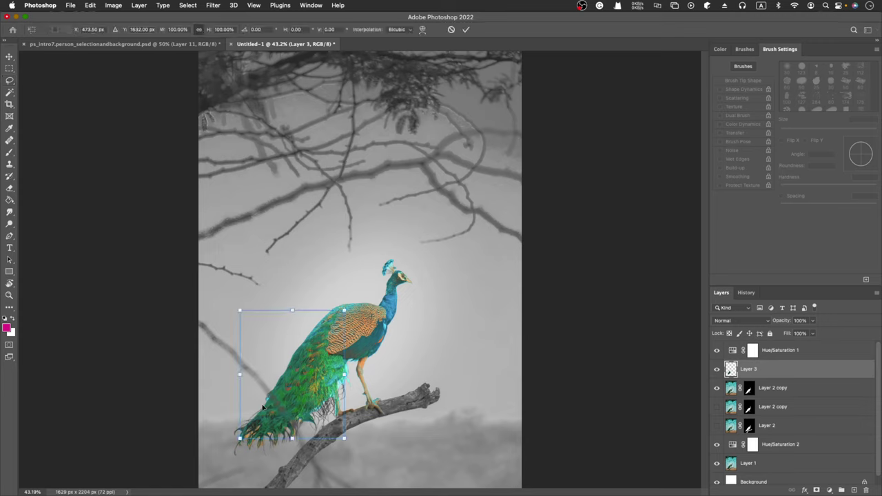
right_click(314, 386)
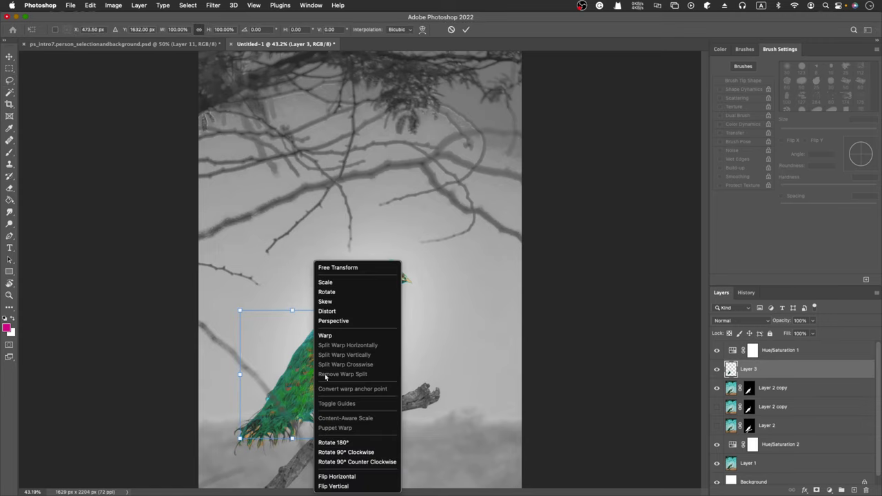
click(352, 335)
drag(240, 440, 156, 456)
drag(239, 439, 232, 436)
drag(262, 391, 250, 386)
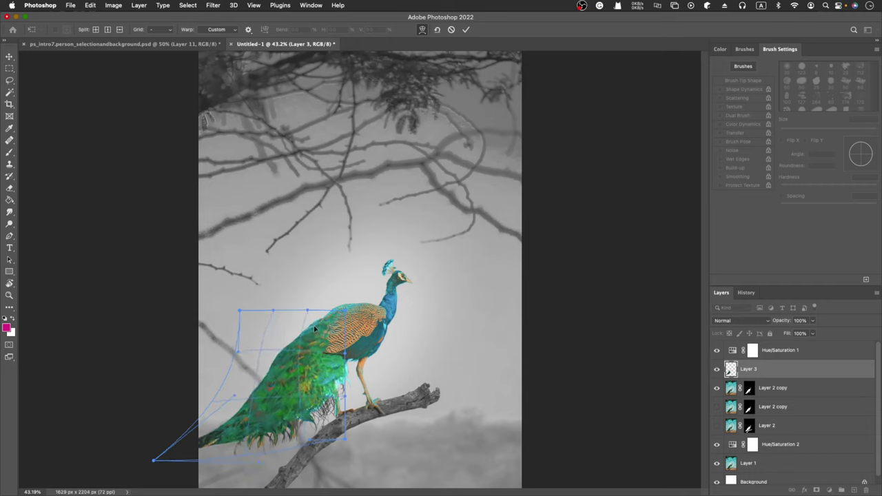
drag(314, 329, 322, 405)
drag(292, 436, 351, 375)
drag(264, 404, 239, 411)
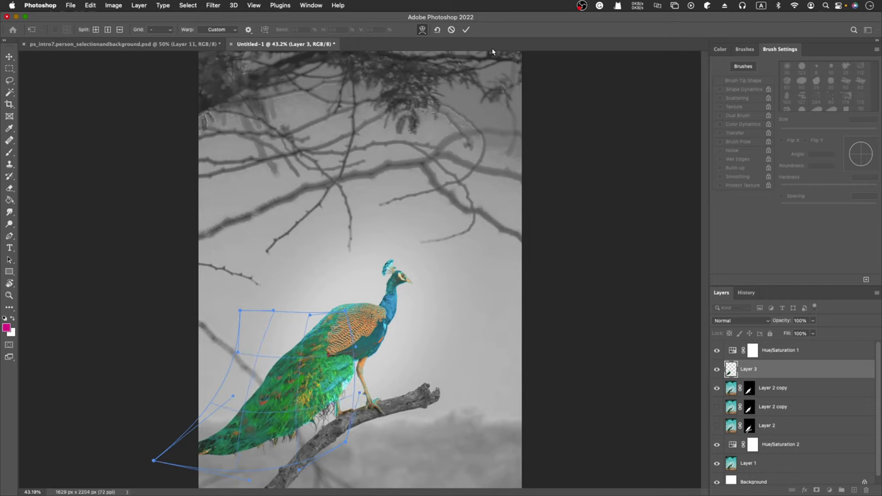
click(466, 30)
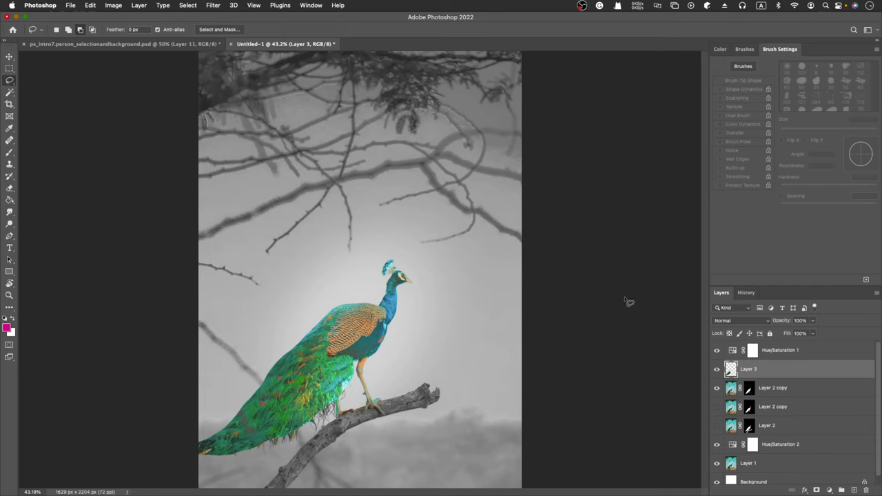
click(717, 370)
click(717, 370)
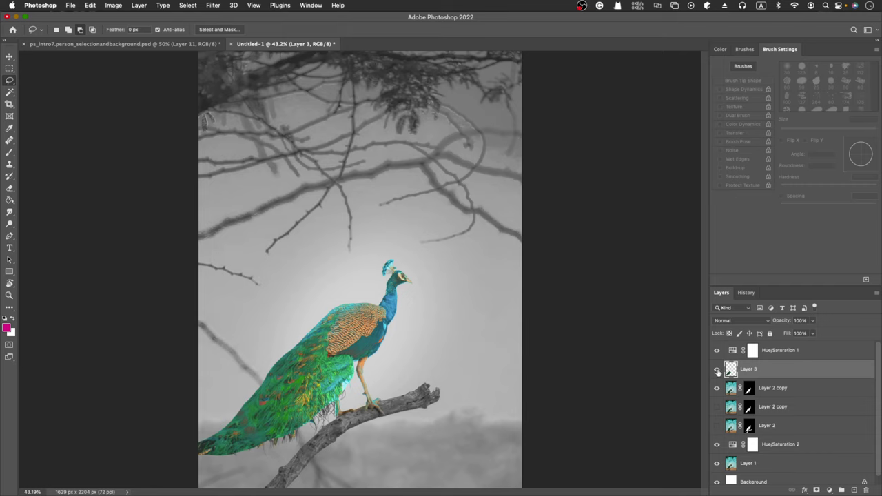